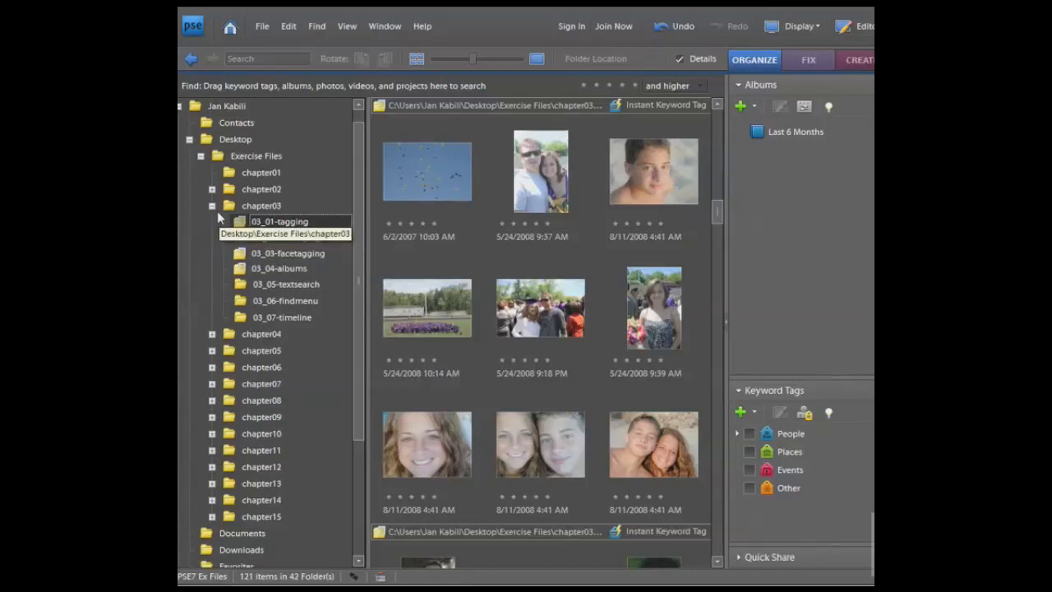
# Enlarge the photo thumbnail area and the Keyword Tags list, and show the sub-categories of People.
pyautogui.moveTo(363, 279); pyautogui.dragTo(203, 277)
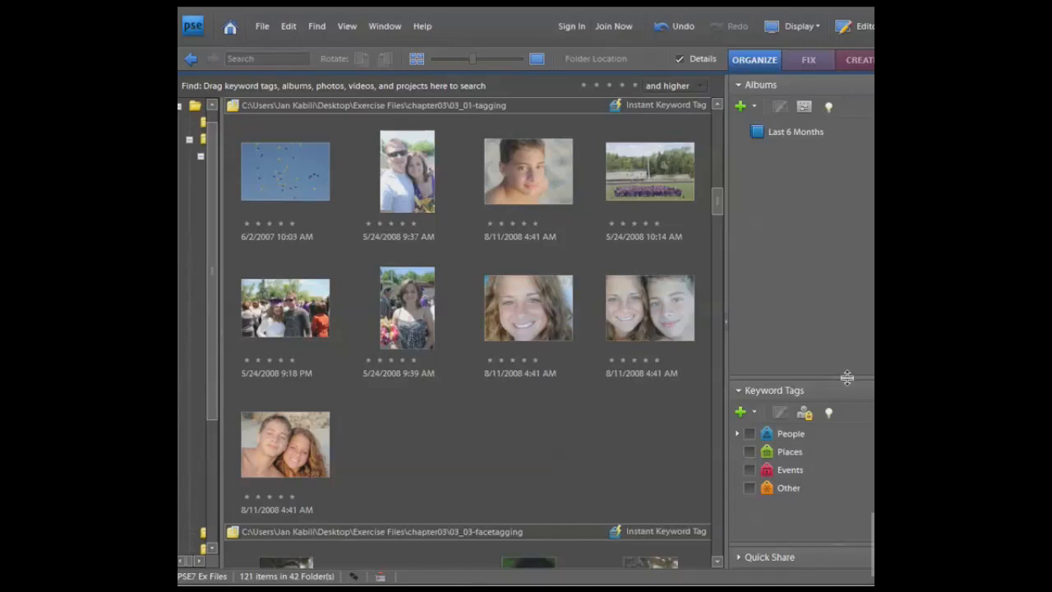
pyautogui.moveTo(846, 377); pyautogui.dragTo(838, 238)
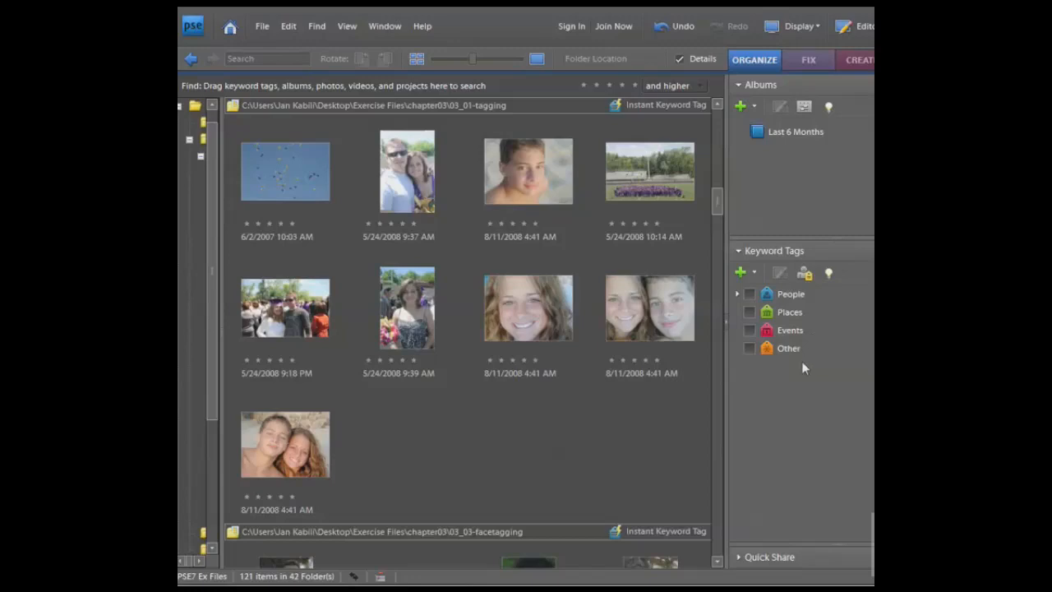
pyautogui.click(738, 294)
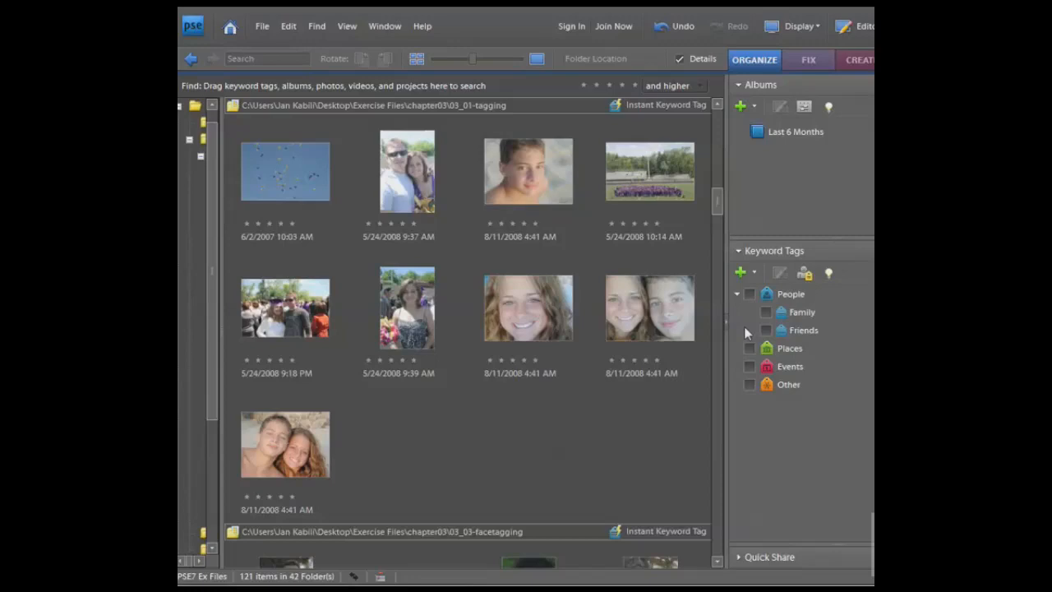
# Create a keyword tag with the girl's first name in the Family sub-category.
pyautogui.click(755, 275)
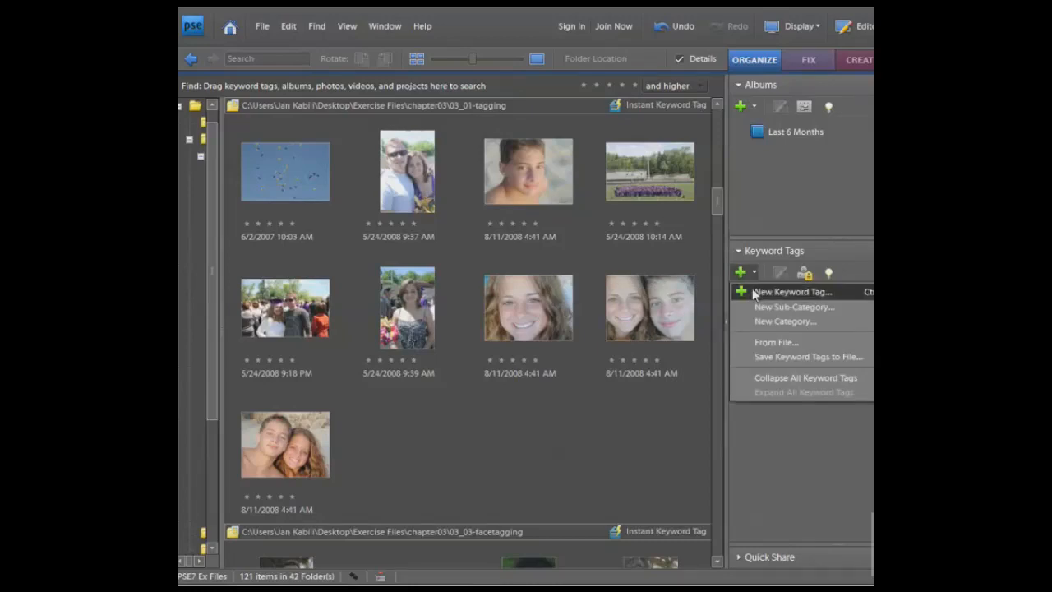
pyautogui.click(749, 296)
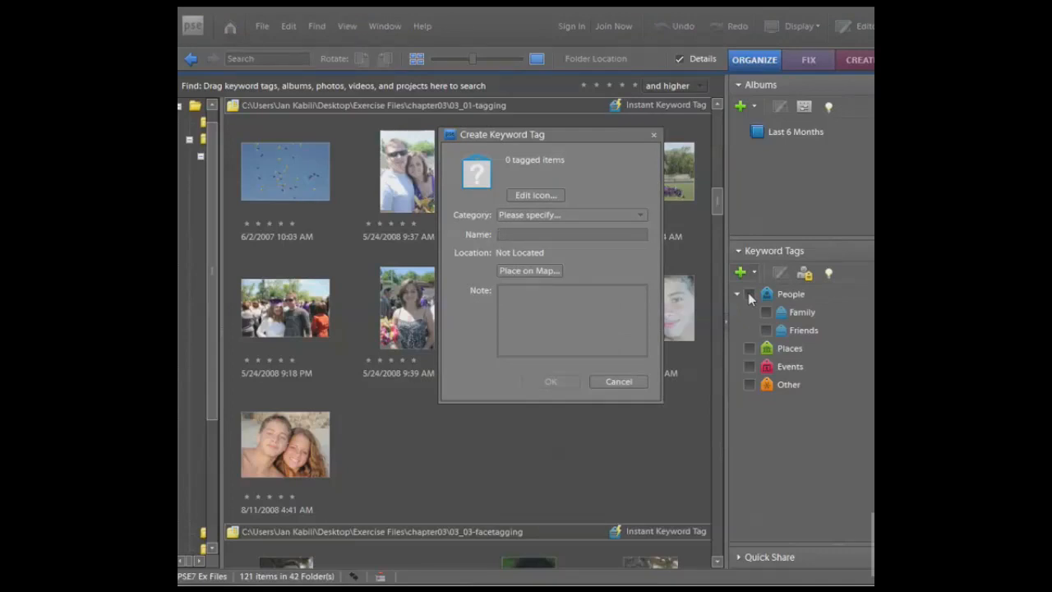
pyautogui.write('kate')
pyautogui.click(573, 215)
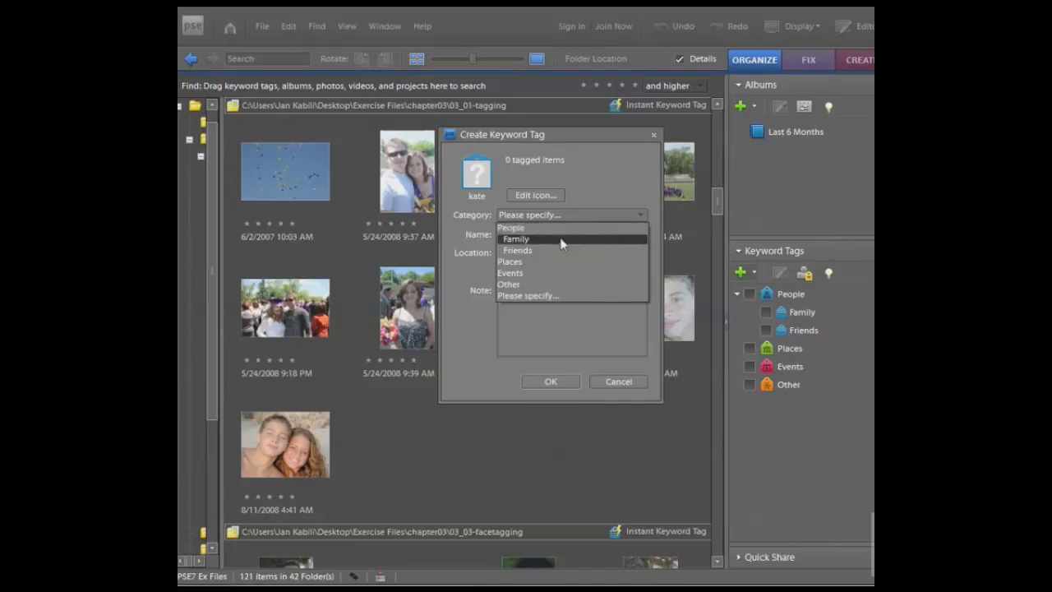
pyautogui.click(563, 240)
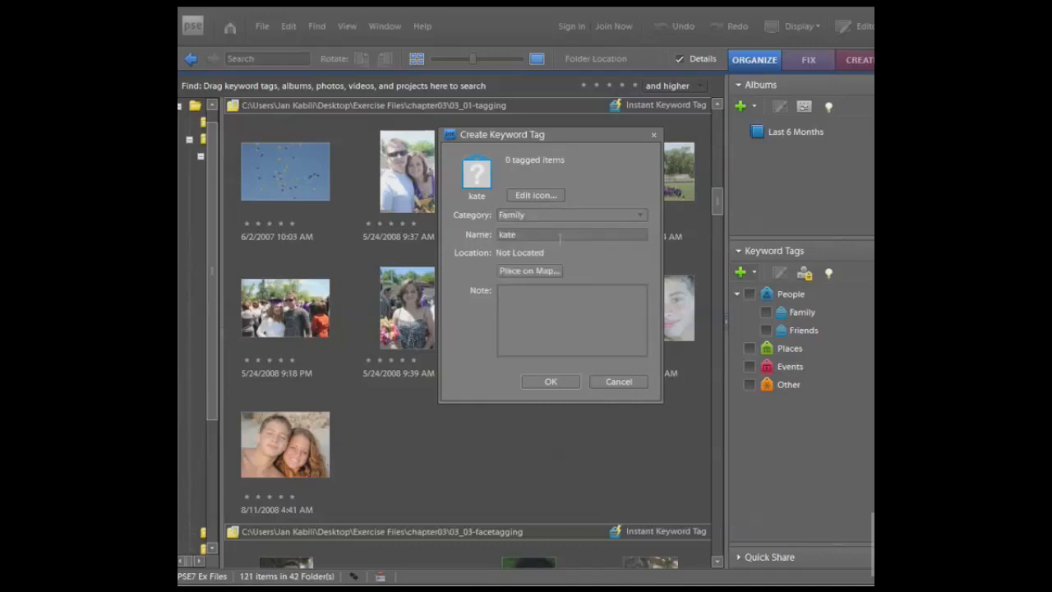
pyautogui.click(560, 380)
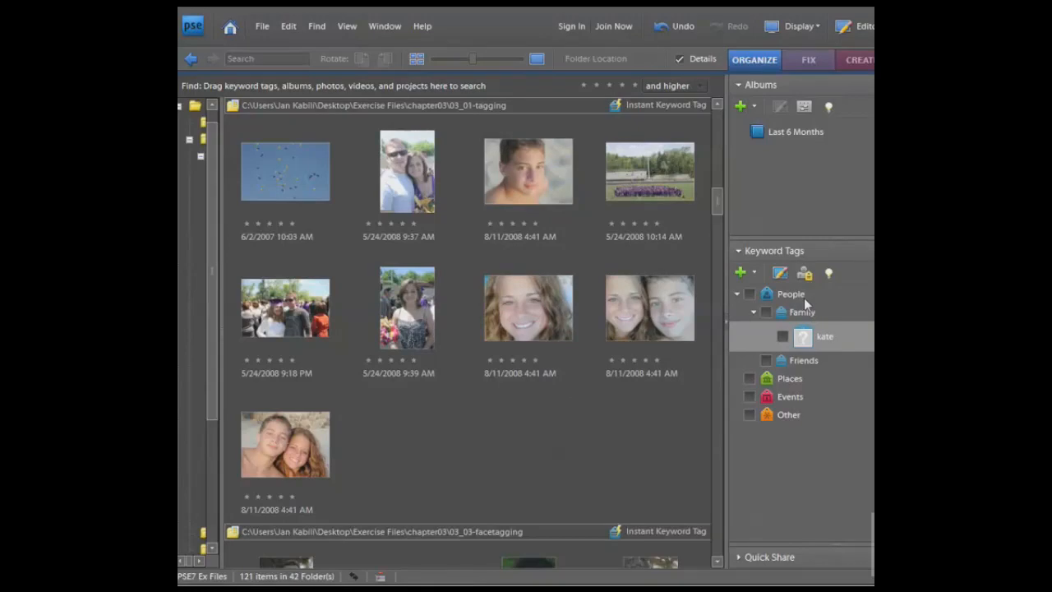
# Create another keyword tag in the Family sub-category, named with the boy's first name.
pyautogui.click(853, 362)
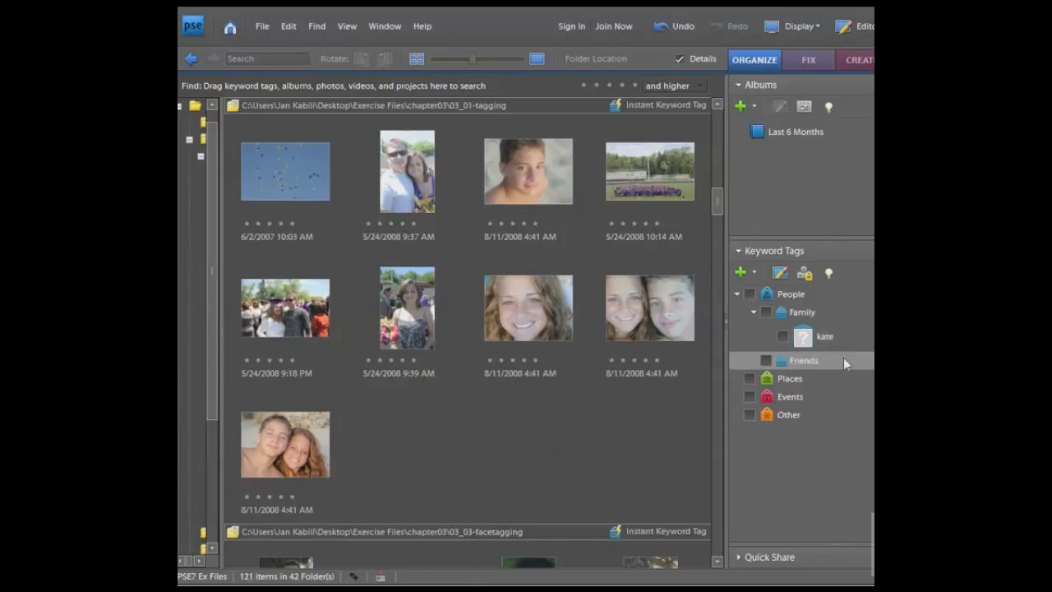
pyautogui.rightClick(808, 320)
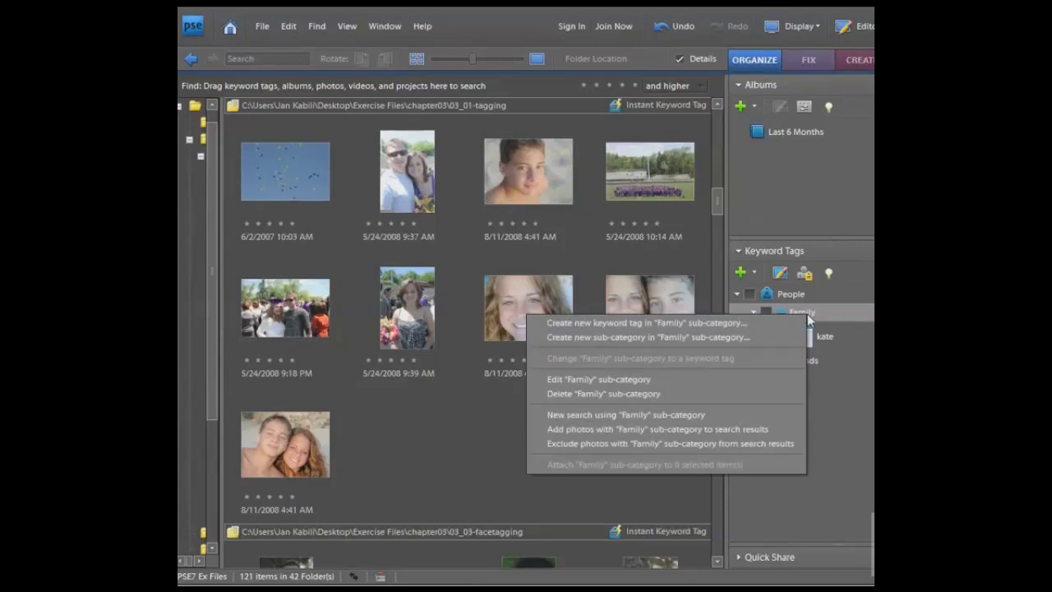
pyautogui.click(767, 324)
pyautogui.write('coby')
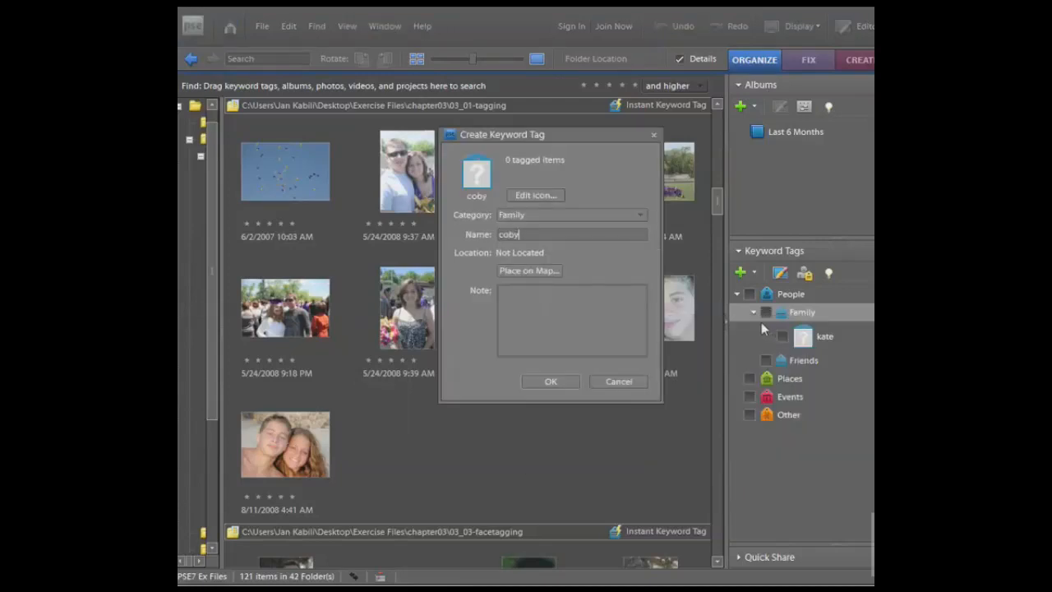
pyautogui.click(567, 378)
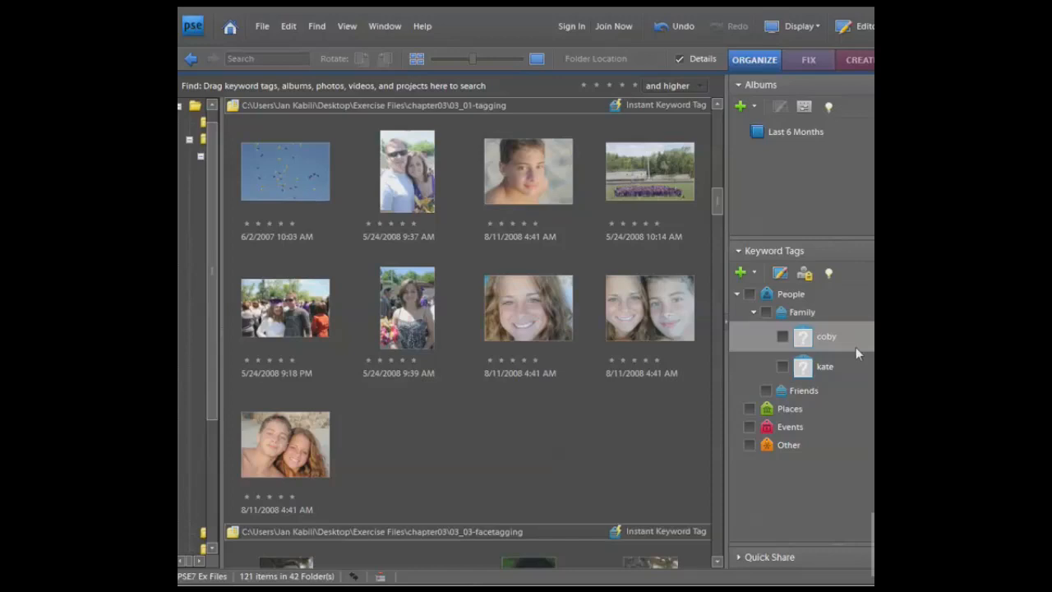
# Create a third keyword tag in the Family sub-category with the remaining family member's first name.
pyautogui.click(754, 279)
pyautogui.click(777, 293)
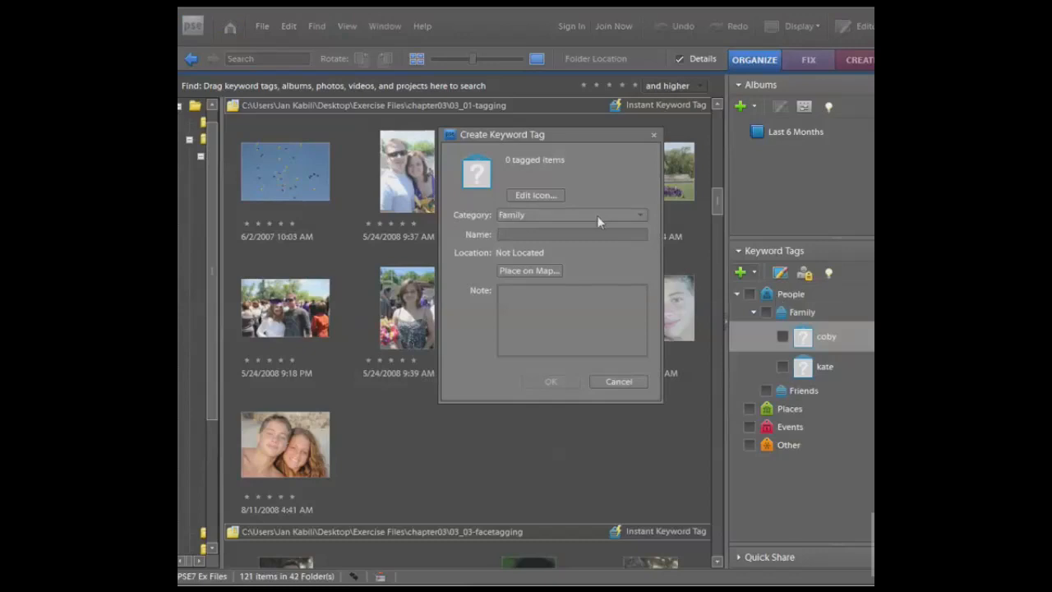
pyautogui.write('ben')
pyautogui.click(568, 380)
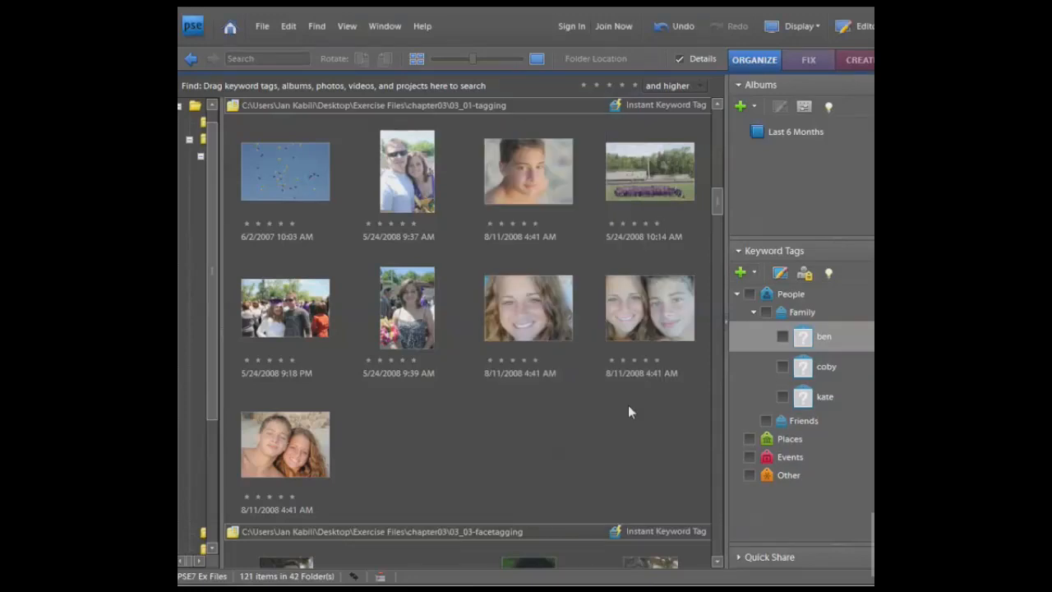
# Create a keyword tag named graduation in the Events category.
pyautogui.rightClick(795, 462)
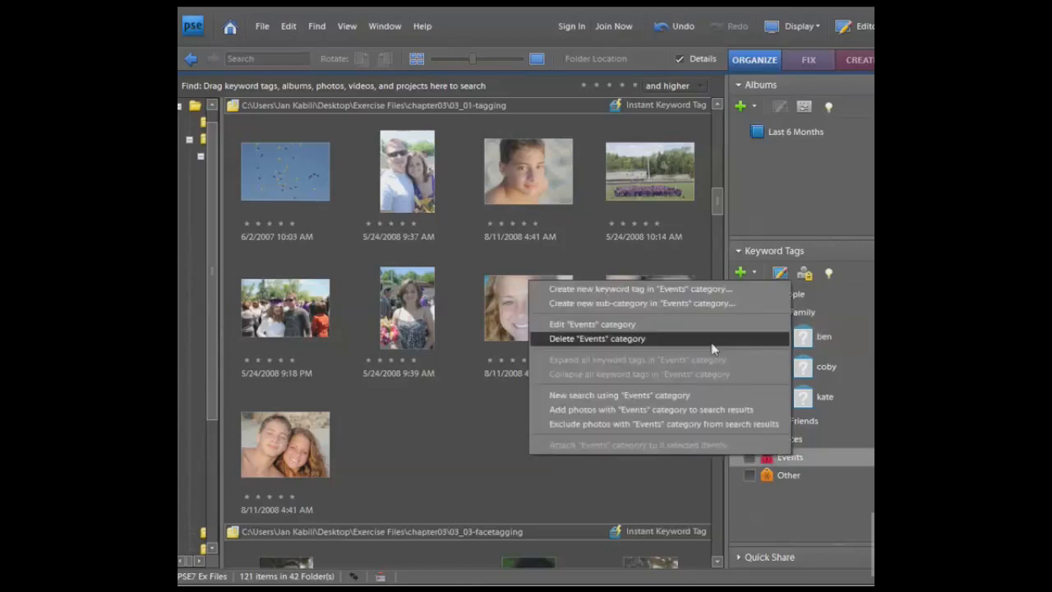
pyautogui.click(704, 289)
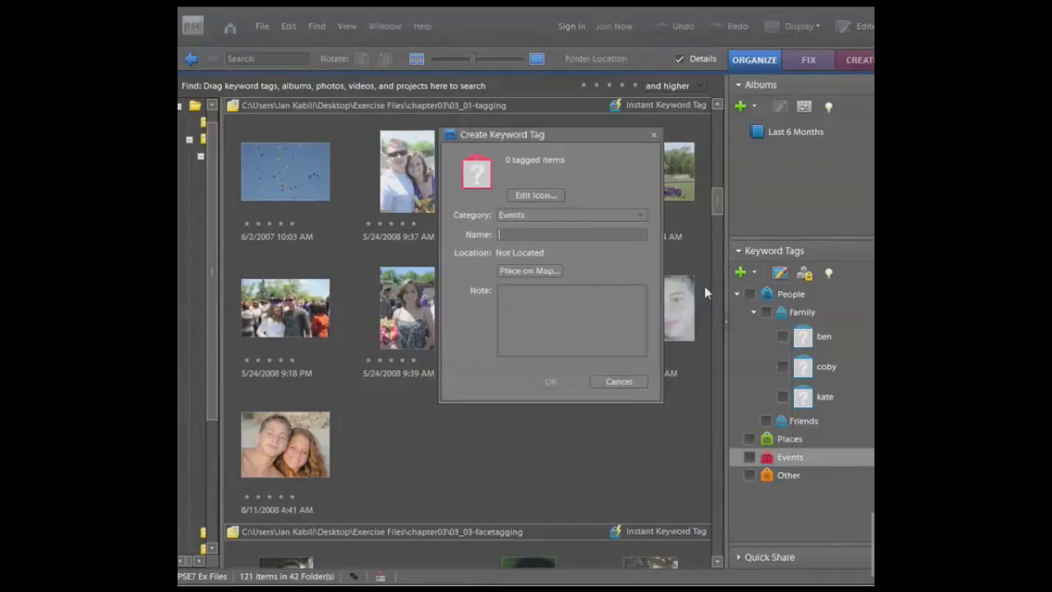
pyautogui.write('graduation')
pyautogui.click(558, 381)
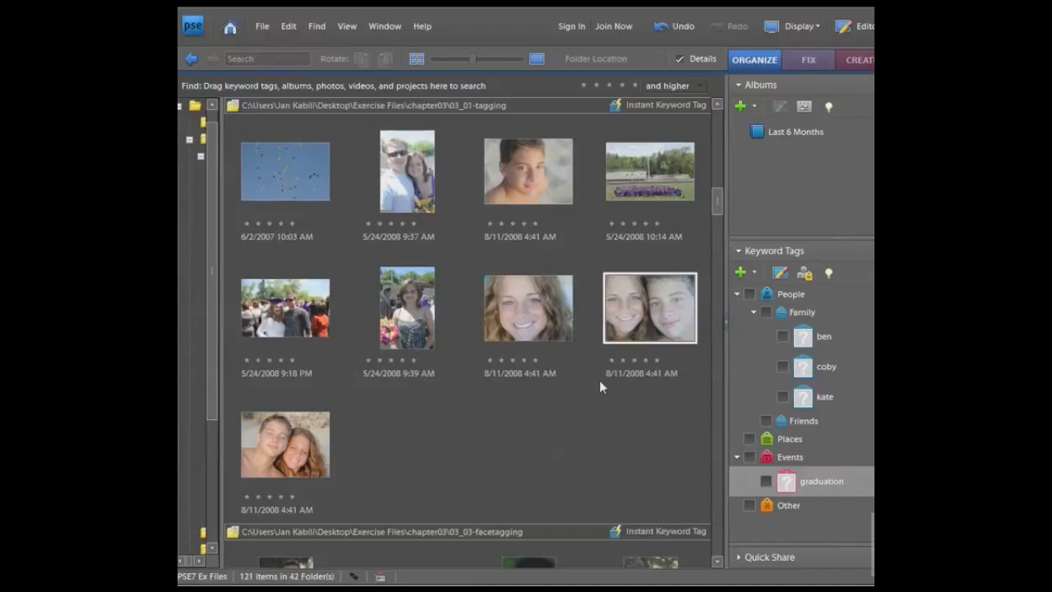
# Create a keyword category named portraits with the orange-brown icon from the category icon set.
pyautogui.click(755, 276)
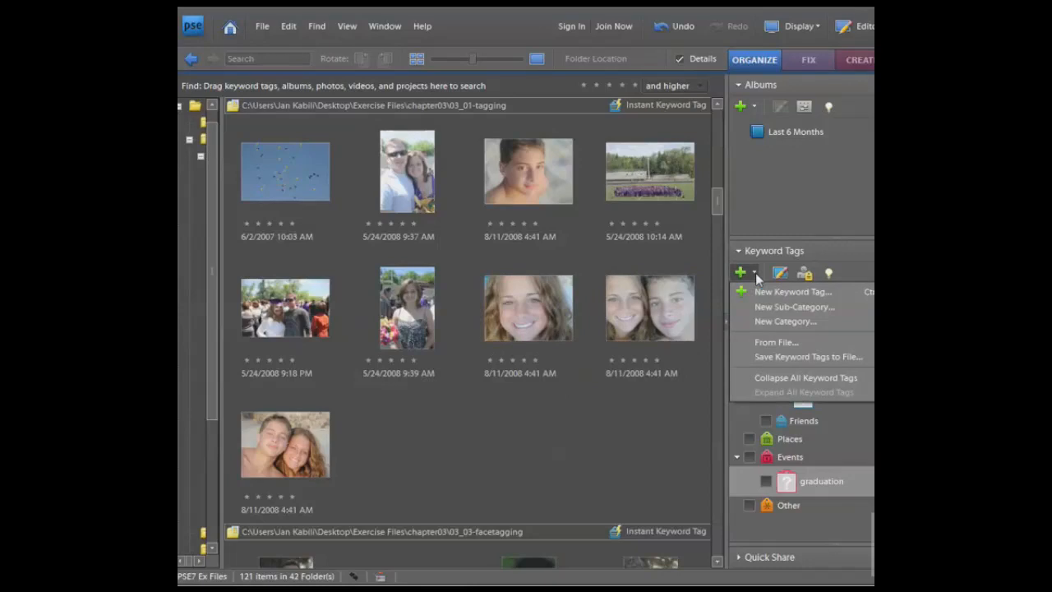
pyautogui.click(749, 320)
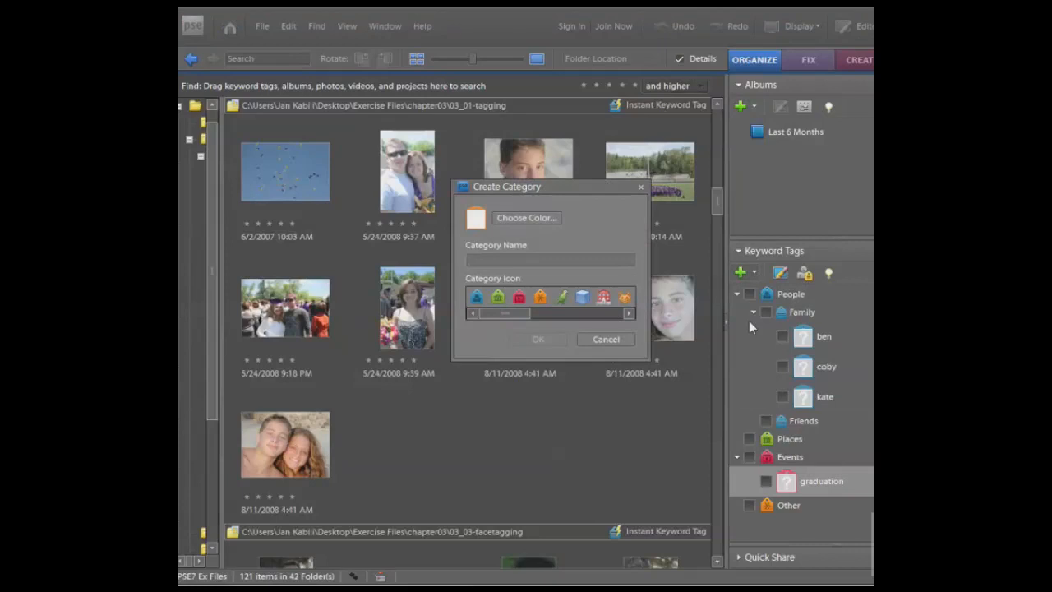
pyautogui.write('portraits')
pyautogui.moveTo(520, 313); pyautogui.dragTo(564, 304)
pyautogui.click(562, 297)
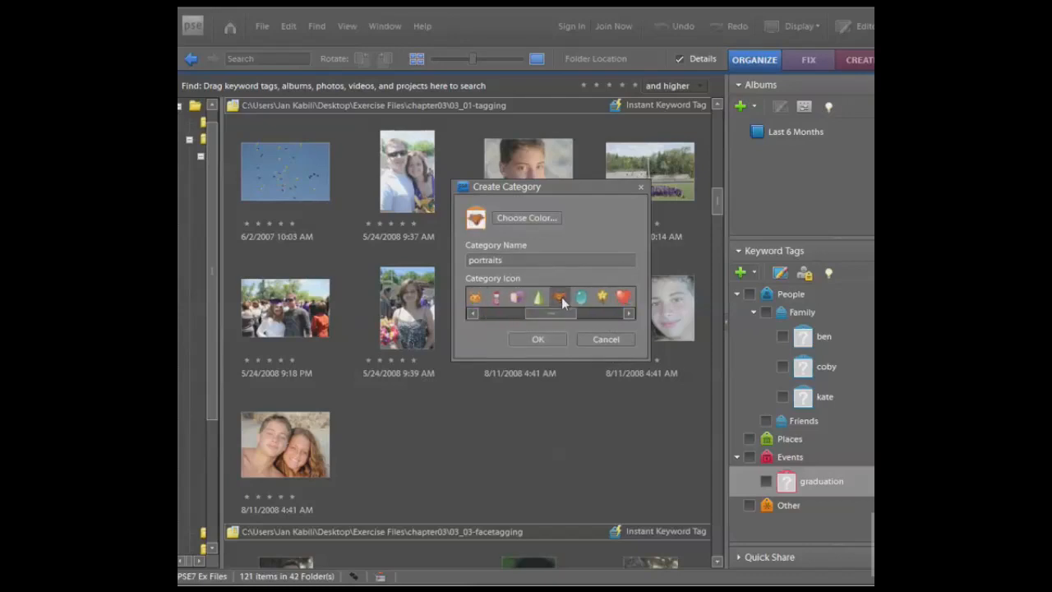
pyautogui.click(537, 339)
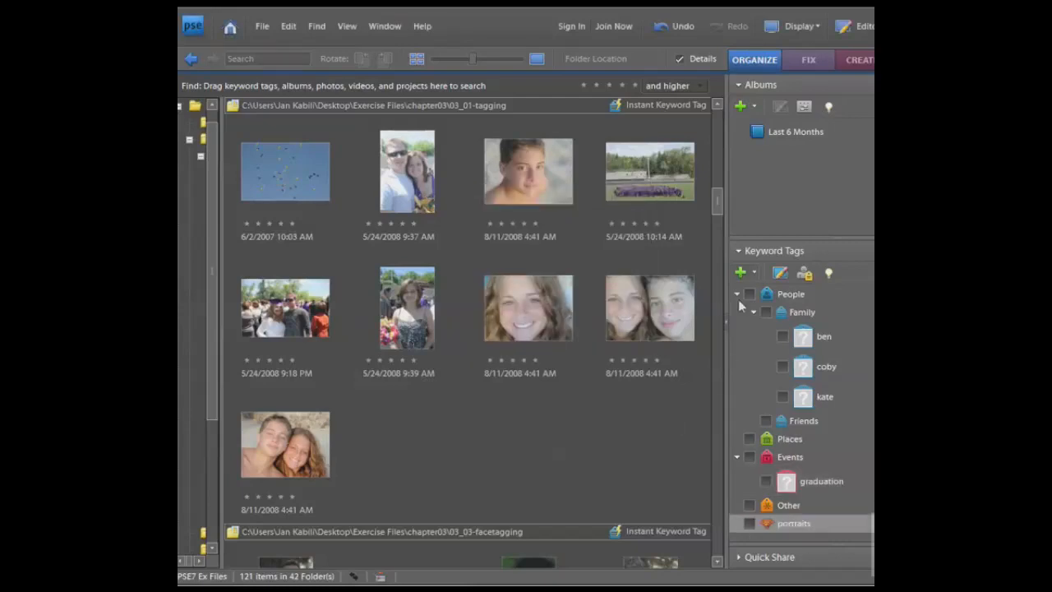
# Create a sub-category named kids with Family as its parent.
pyautogui.click(754, 273)
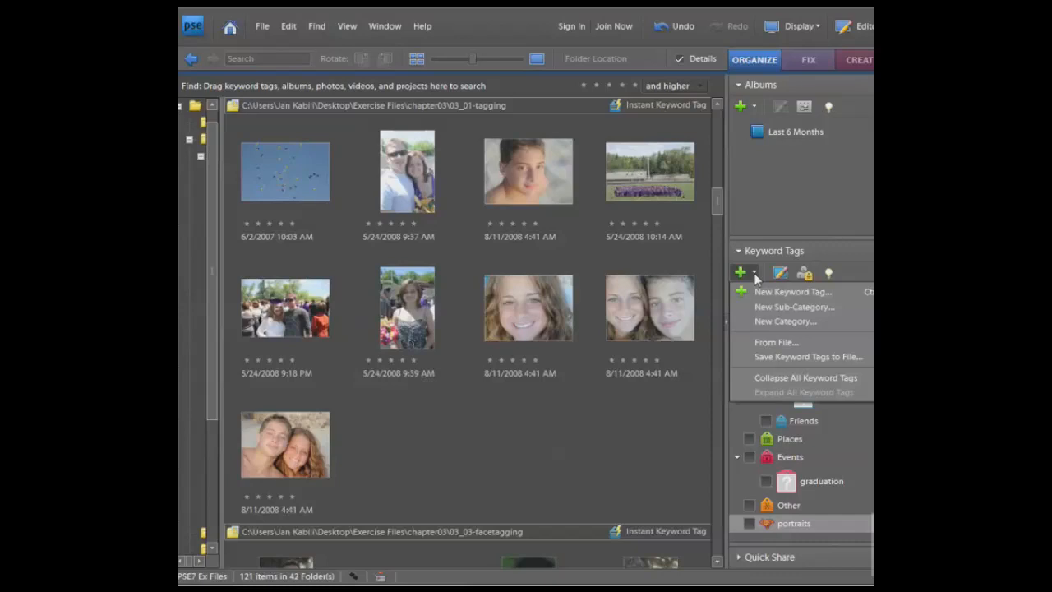
pyautogui.click(748, 307)
pyautogui.write('kids')
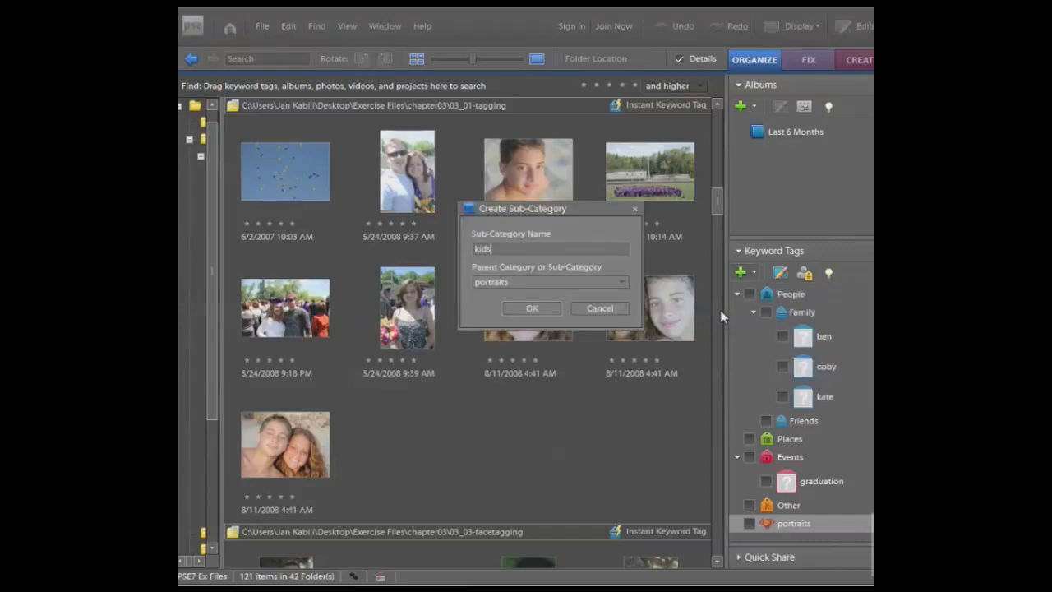
pyautogui.click(609, 283)
pyautogui.click(531, 309)
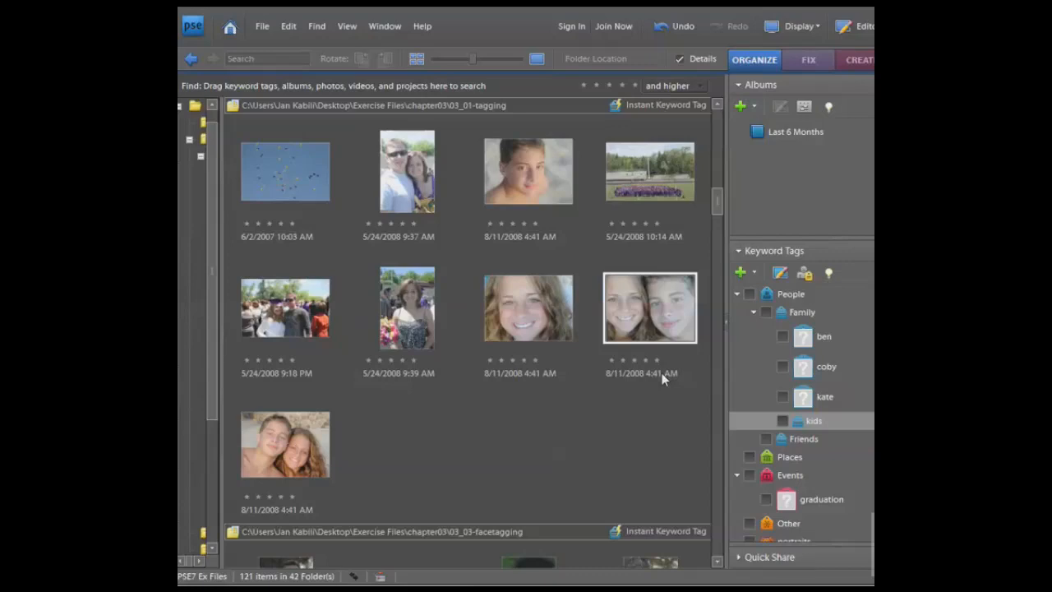
# Move all three first-name tags from Family into the kids sub-category.
pyautogui.click(823, 336)
pyautogui.moveTo(802, 337); pyautogui.dragTo(838, 417)
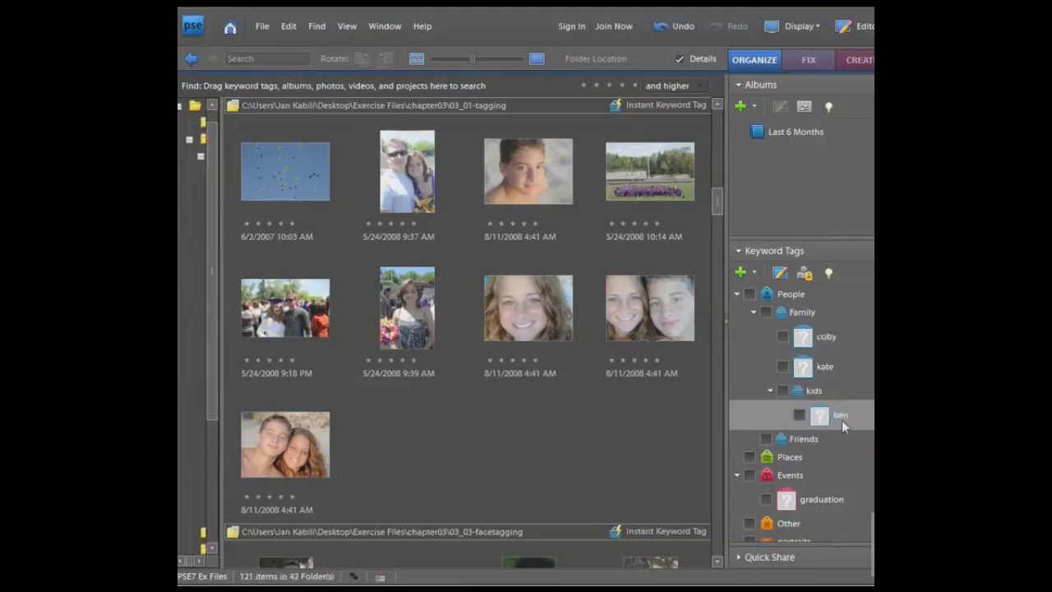
pyautogui.click(830, 338)
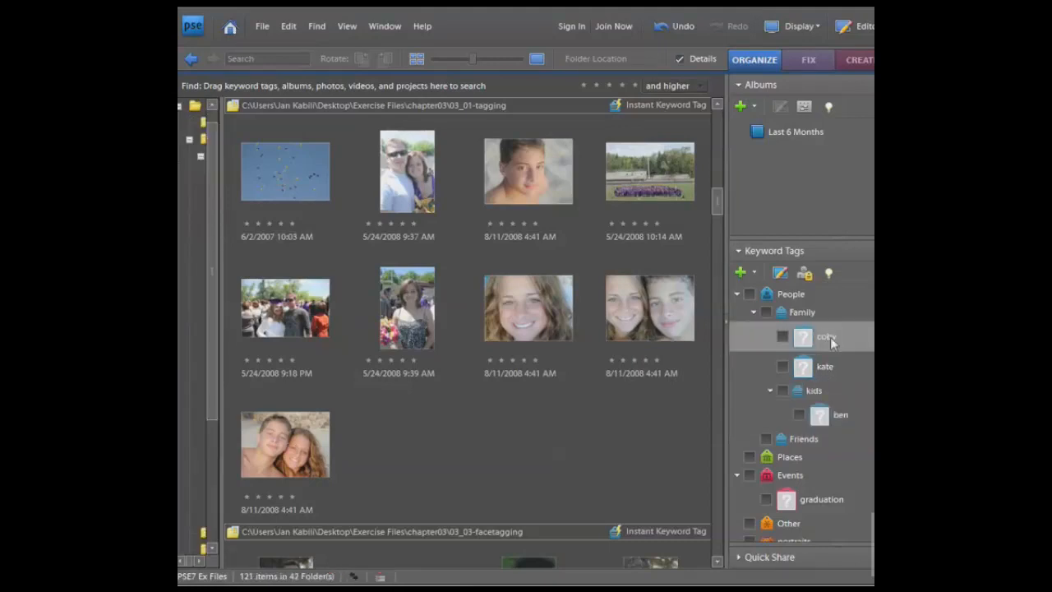
pyautogui.keyDown('ctrl'); pyautogui.click(822, 371); pyautogui.keyUp('ctrl')
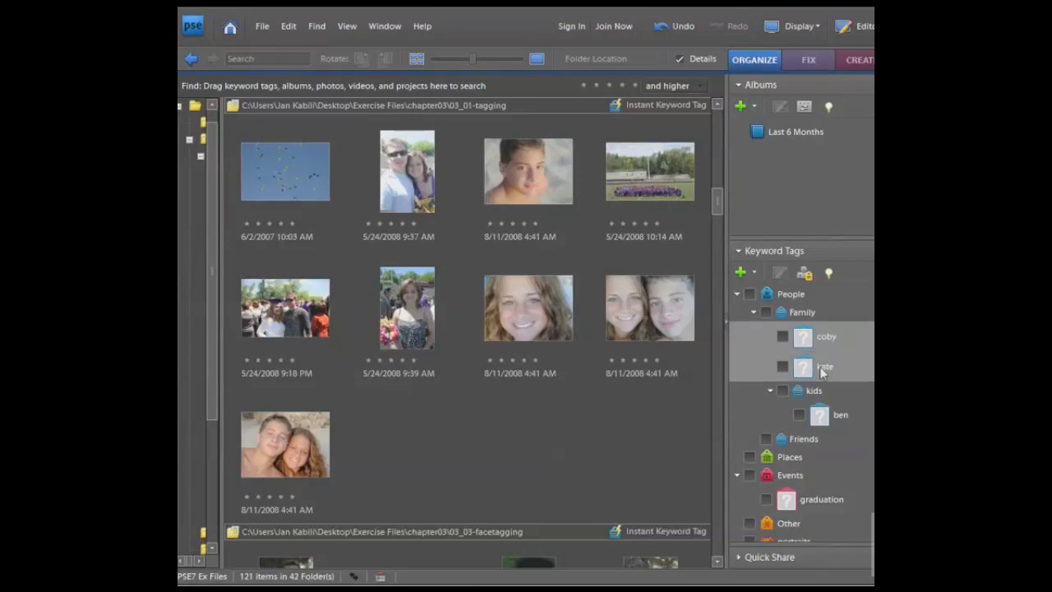
pyautogui.moveTo(822, 371); pyautogui.dragTo(813, 391)
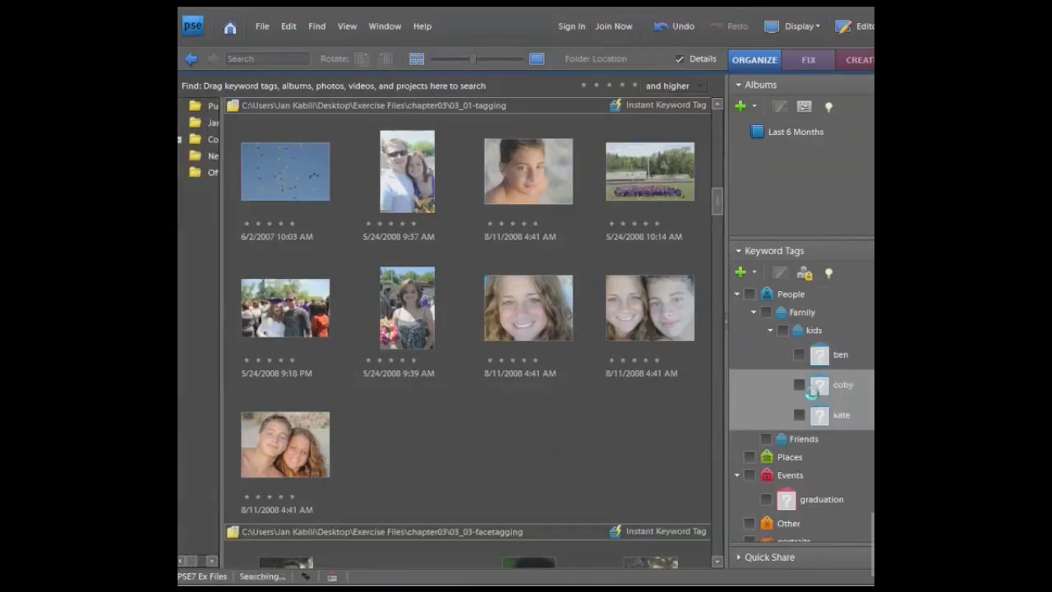
pyautogui.click(840, 414)
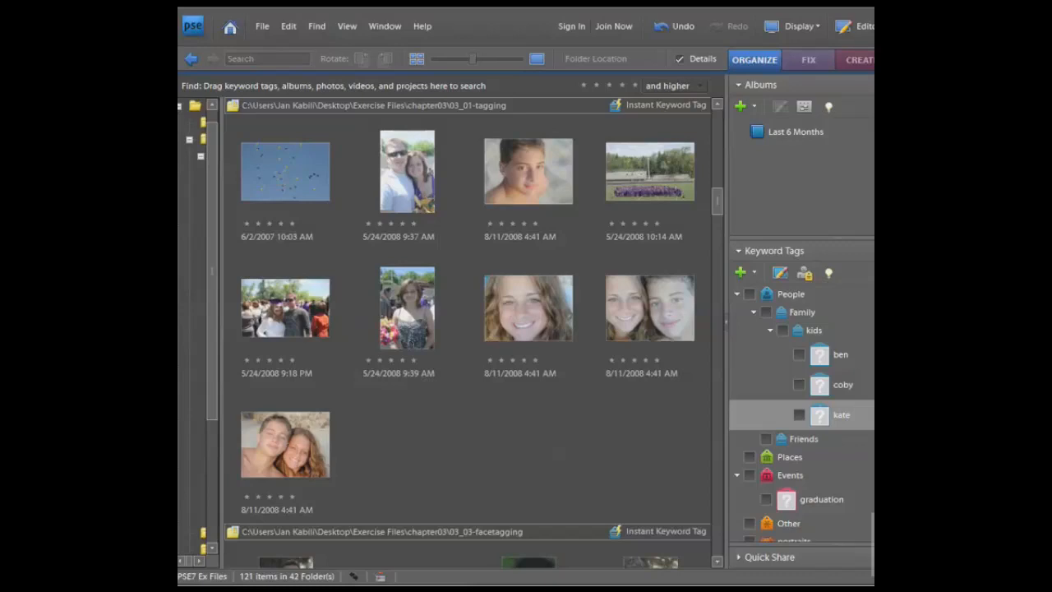
# Apply the boy's name tag to his solo portrait, and both the boy's and girl's tags to the close-up of the two together.
pyautogui.click(542, 175)
pyautogui.moveTo(543, 175); pyautogui.dragTo(840, 391)
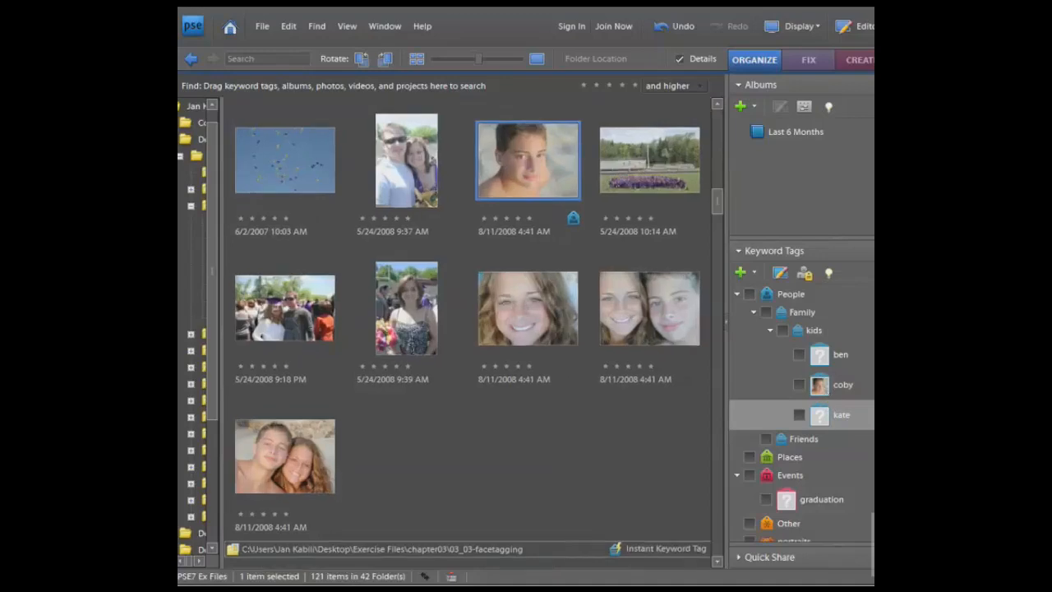
pyautogui.moveTo(659, 334); pyautogui.dragTo(818, 380)
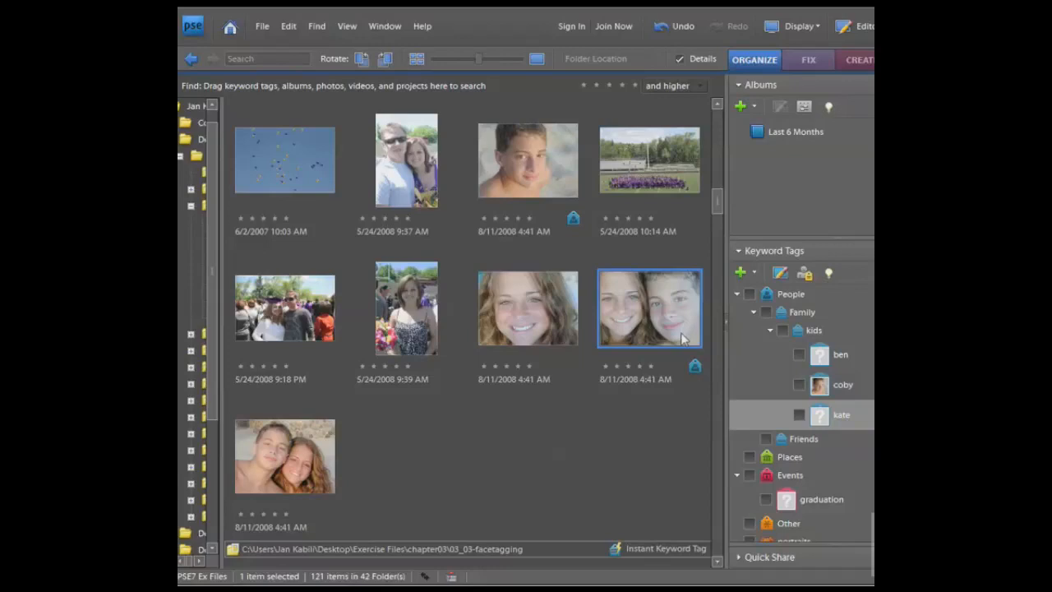
pyautogui.moveTo(682, 337); pyautogui.dragTo(837, 415)
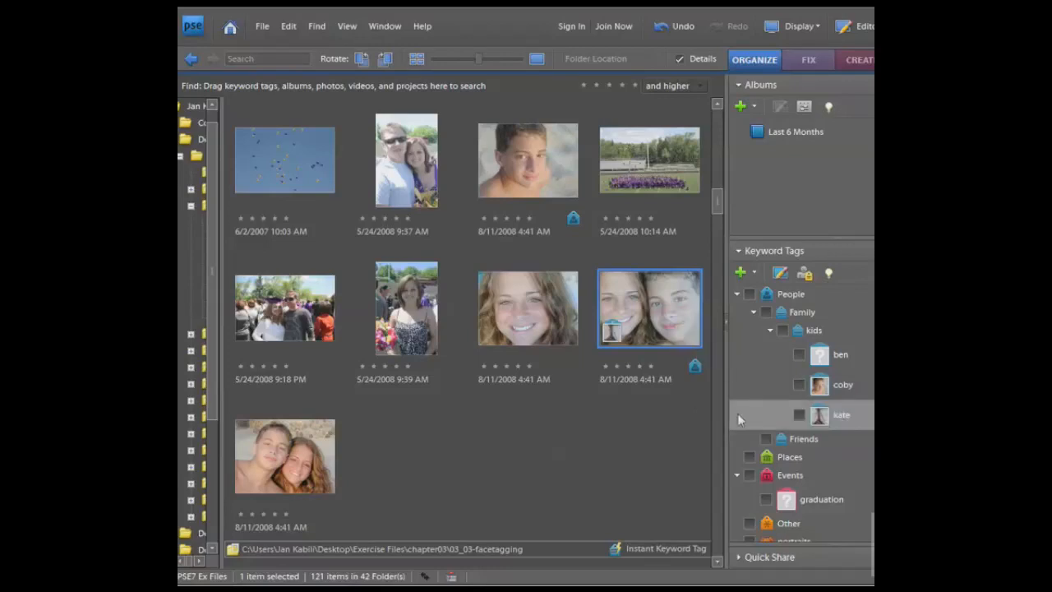
pyautogui.moveTo(694, 373)
# Apply the girl's name tag to her close-up, the two 5/24/2008 portraits at 9:37 and 9:39 AM, and the beach photo with the boy.
pyautogui.click(312, 448)
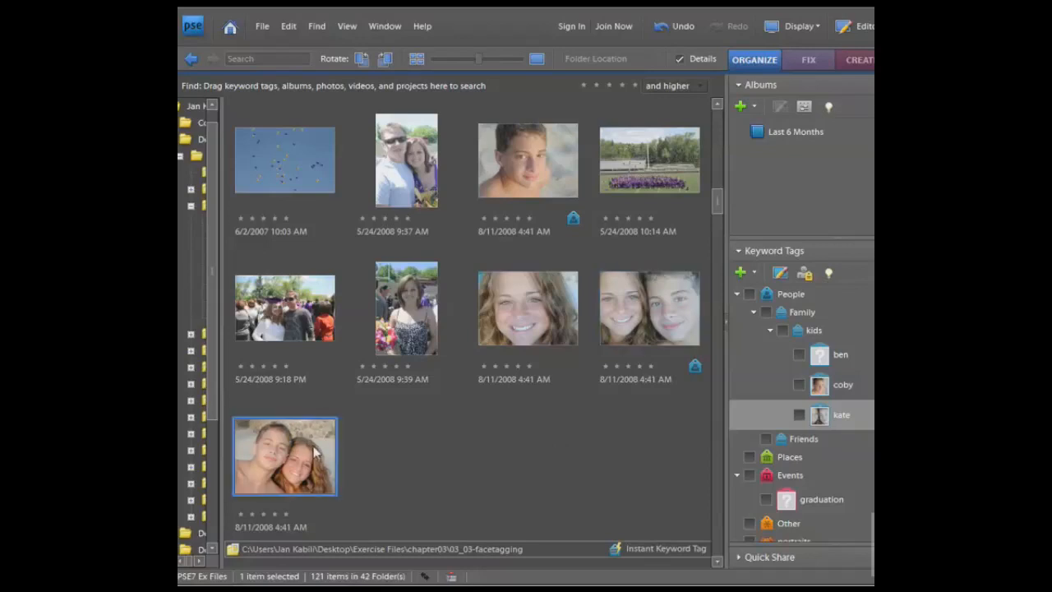
pyautogui.keyDown('ctrl'); pyautogui.click(403, 345); pyautogui.keyUp('ctrl')
pyautogui.keyDown('ctrl'); pyautogui.click(530, 329); pyautogui.keyUp('ctrl')
pyautogui.keyDown('ctrl'); pyautogui.click(409, 183); pyautogui.keyUp('ctrl')
pyautogui.moveTo(548, 314); pyautogui.dragTo(792, 417)
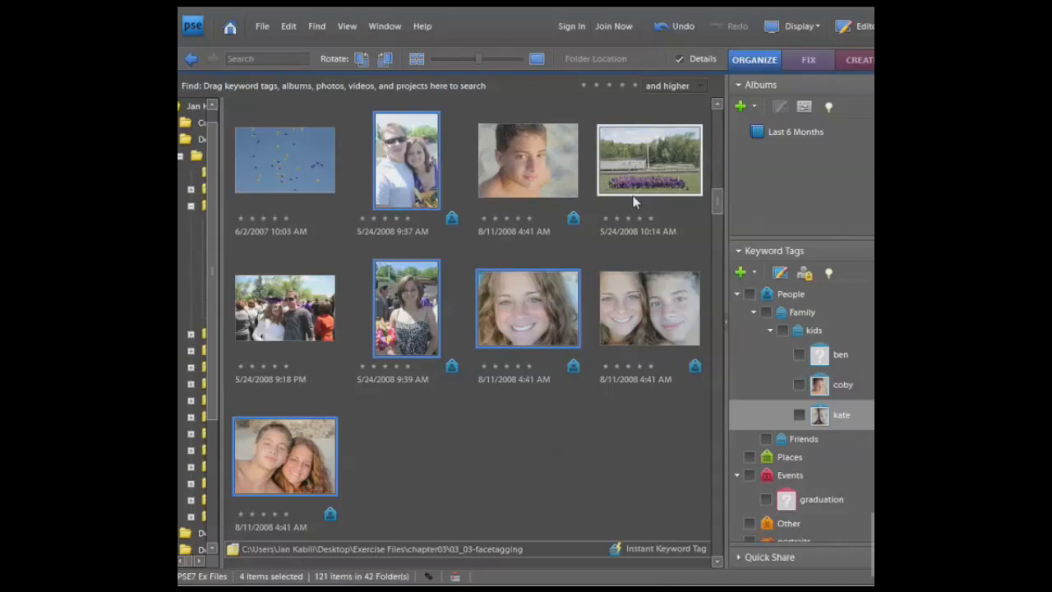
# Apply the graduation tag to the field photo dated 5/24/2008 10:14 AM.
pyautogui.moveTo(786, 500); pyautogui.dragTo(660, 174)
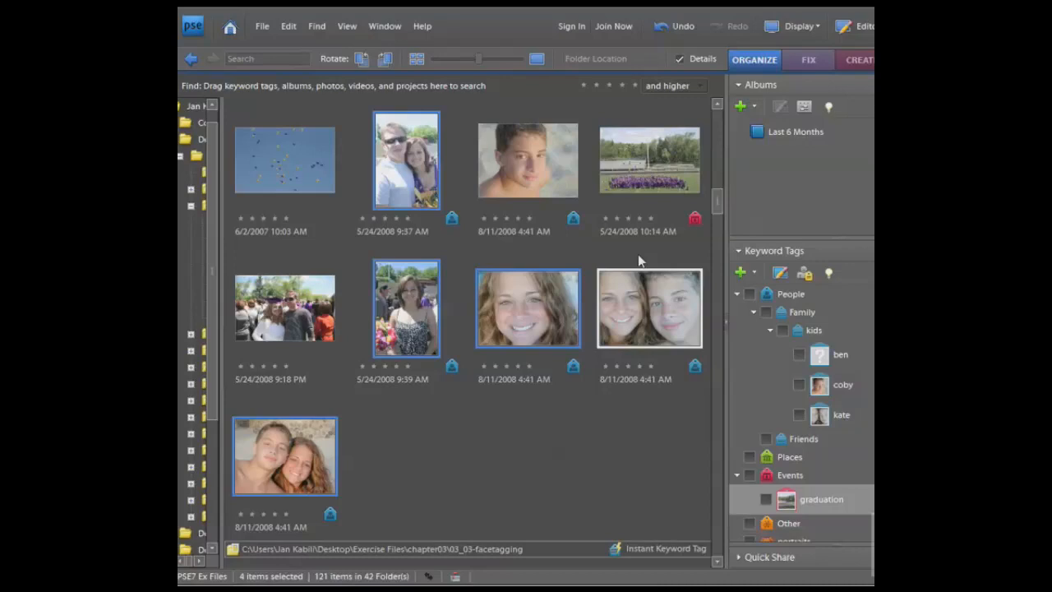
# Create an Events keyword tag named boulder from the 03_01-tagging folder and apply it to all photos in that folder.
pyautogui.moveTo(717, 205); pyautogui.dragTo(718, 202)
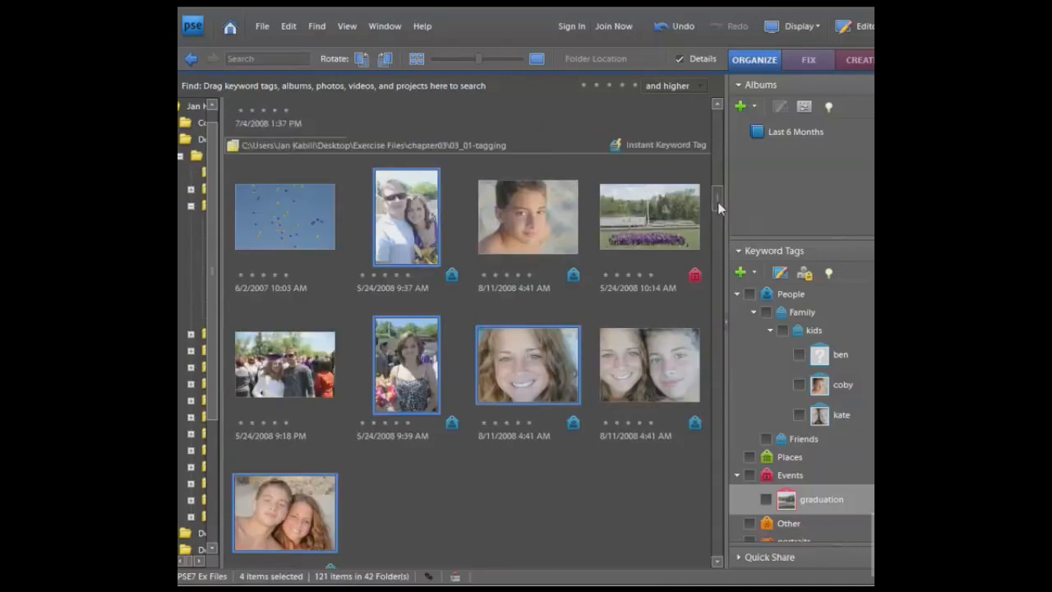
pyautogui.click(512, 145)
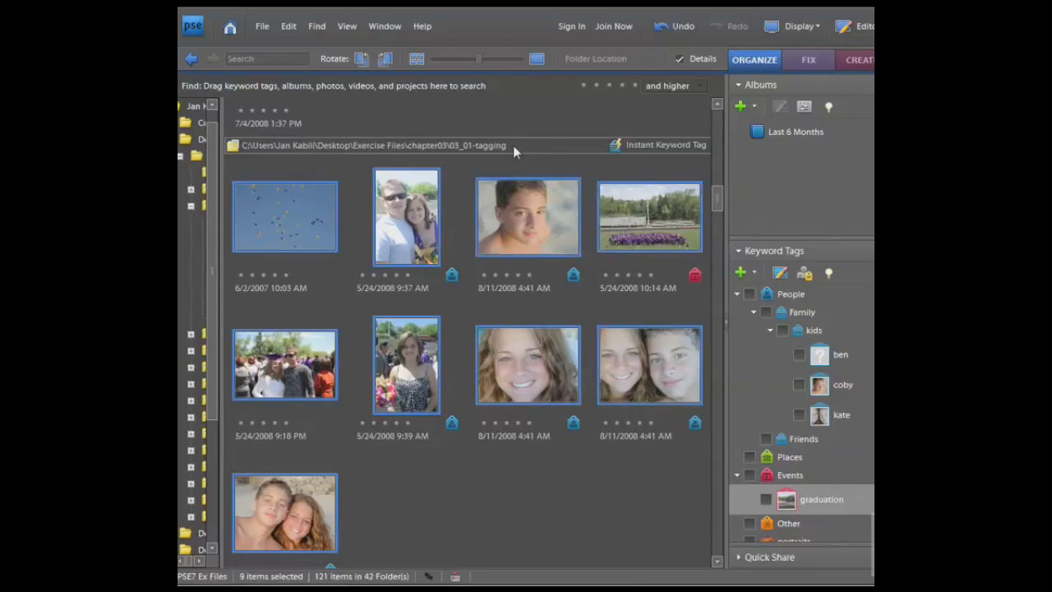
pyautogui.click(619, 150)
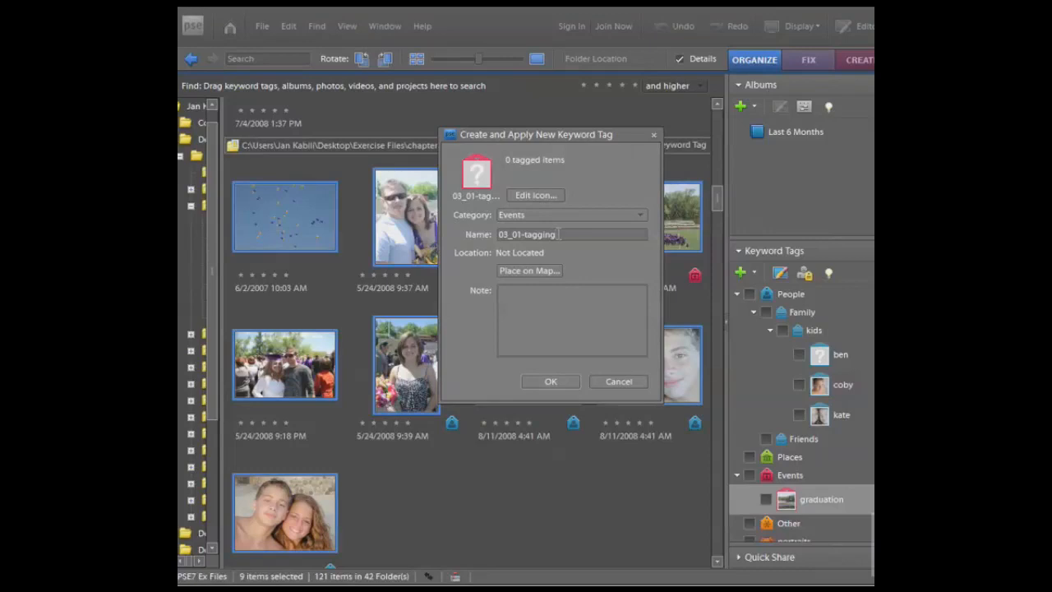
pyautogui.moveTo(558, 234); pyautogui.dragTo(491, 235)
pyautogui.write('boulder')
pyautogui.click(565, 385)
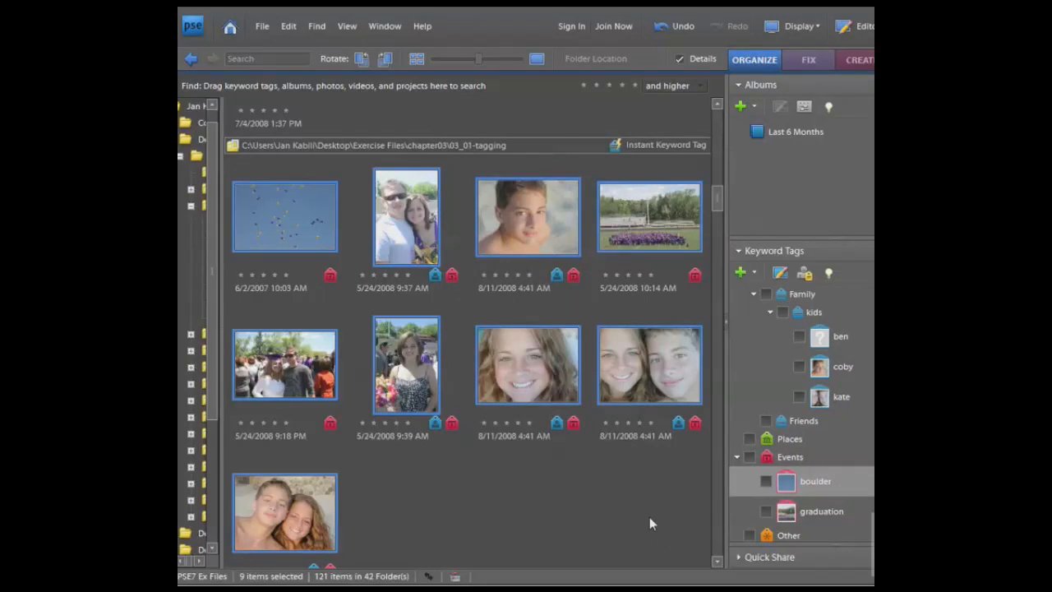
# Apply the kids first-name tag that has no icon picture to the couple portrait dated 5/24/2008 9:37 AM.
pyautogui.click(444, 251)
pyautogui.moveTo(411, 245); pyautogui.dragTo(822, 337)
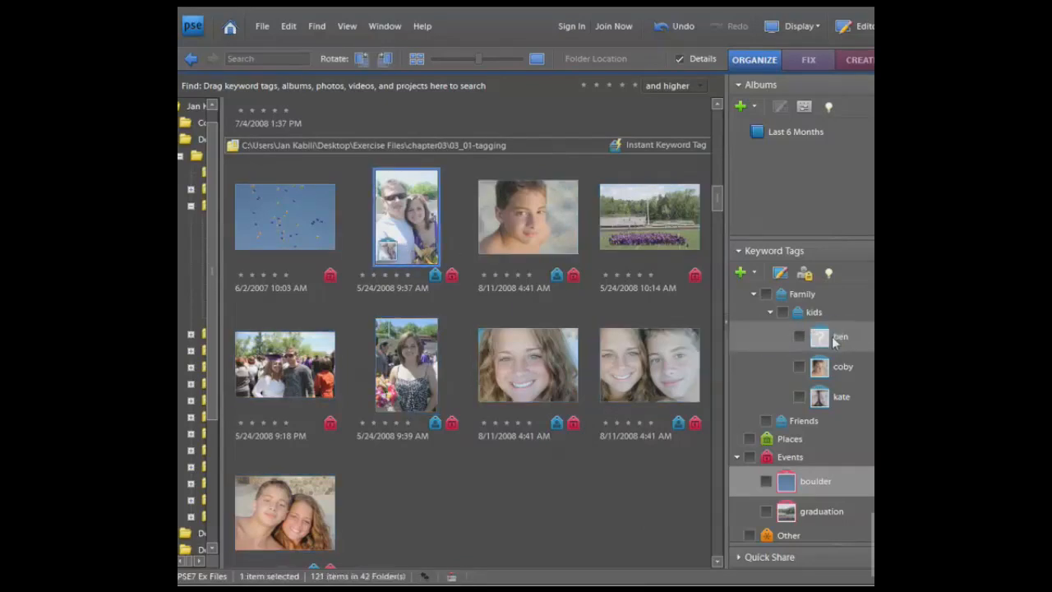
pyautogui.click(513, 514)
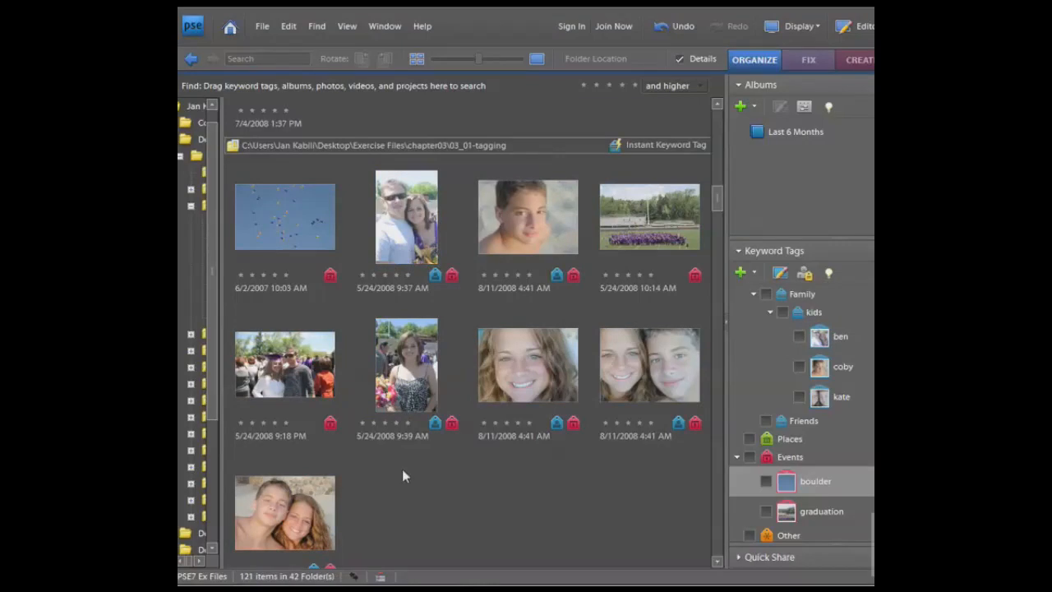
# Create a relative's first-name tag in the Family sub-category and apply it to the group photo dated 5/24/2008 9:18 PM.
pyautogui.rightClick(806, 294)
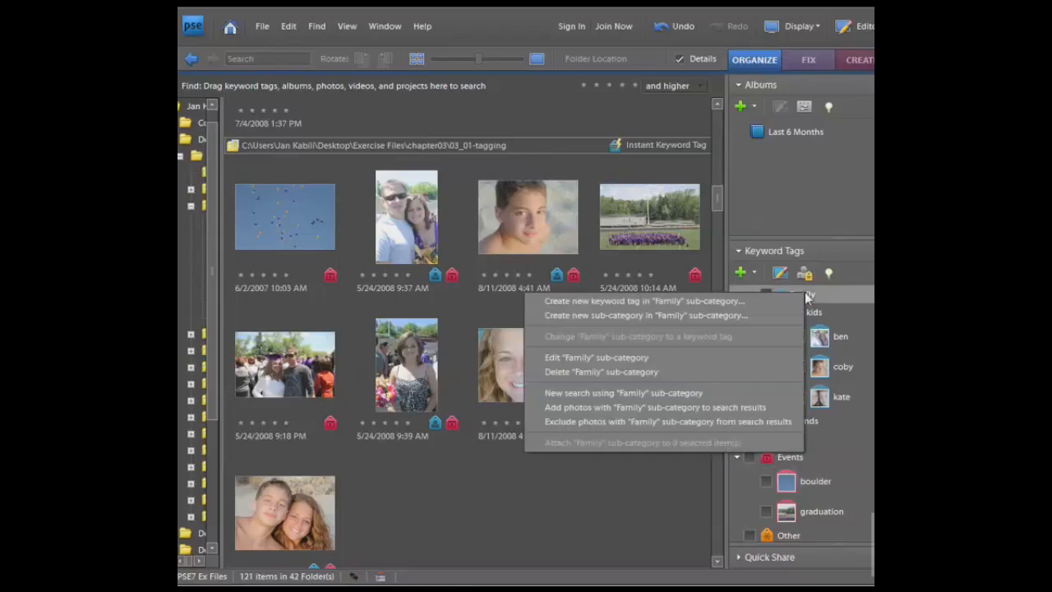
pyautogui.click(762, 303)
pyautogui.write('jan')
pyautogui.click(550, 381)
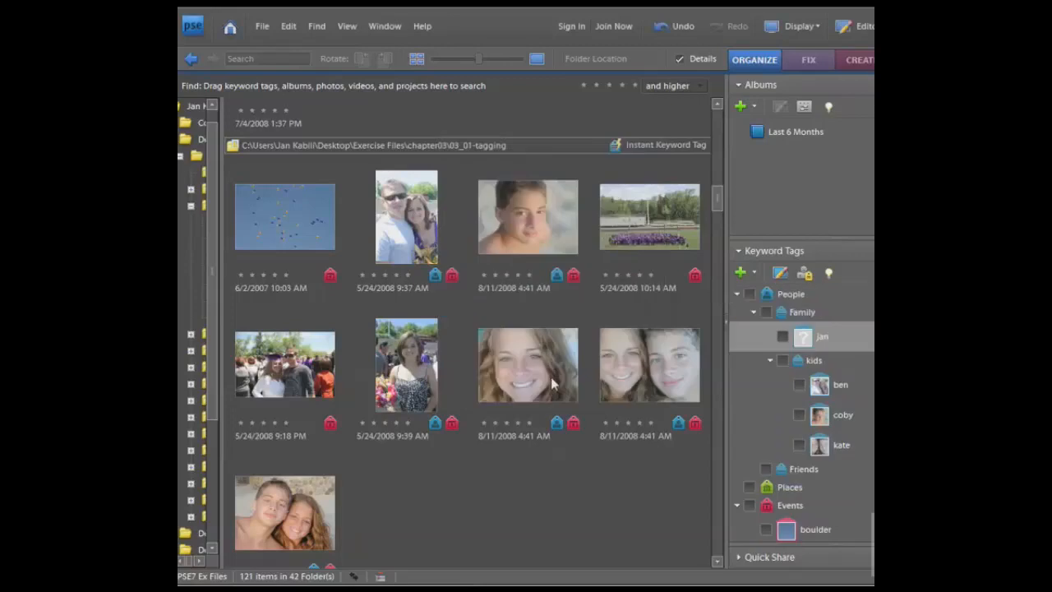
pyautogui.moveTo(802, 337); pyautogui.dragTo(304, 371)
# Apply the portraits category to the seven photos of family members, leaving out the balloon and field photos.
pyautogui.scroll(-1, 801, 410)
pyautogui.scroll(-3, 801, 410)
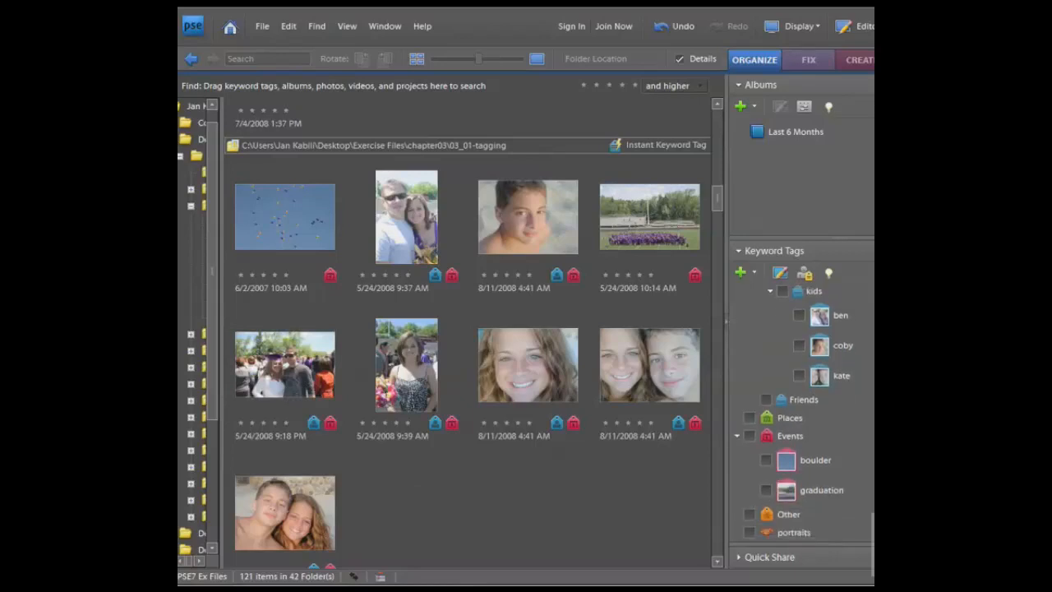
pyautogui.click(404, 253)
pyautogui.keyDown('ctrl'); pyautogui.click(538, 247); pyautogui.keyUp('ctrl')
pyautogui.keyDown('ctrl'); pyautogui.click(650, 365); pyautogui.keyUp('ctrl')
pyautogui.keyDown('ctrl'); pyautogui.click(552, 364); pyautogui.keyUp('ctrl')
pyautogui.keyDown('ctrl'); pyautogui.click(407, 366); pyautogui.keyUp('ctrl')
pyautogui.keyDown('ctrl'); pyautogui.click(292, 369); pyautogui.keyUp('ctrl')
pyautogui.keyDown('ctrl'); pyautogui.click(283, 493); pyautogui.keyUp('ctrl')
pyautogui.moveTo(624, 396); pyautogui.dragTo(794, 533)
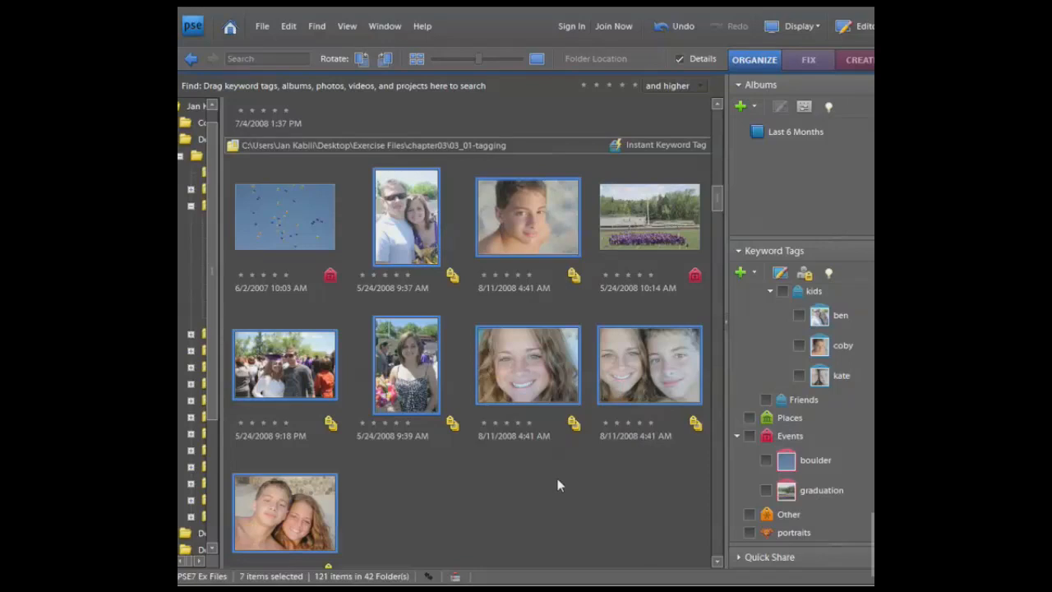
# Edit the icon of the first kids name tag, cropping its picture tightly around the face of the man in sunglasses.
pyautogui.click(820, 317)
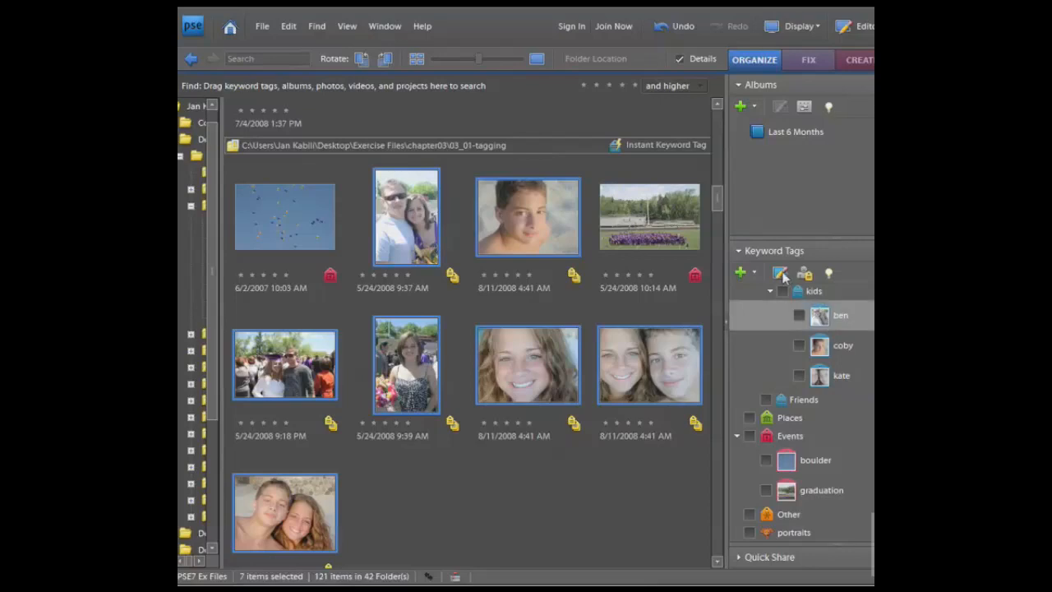
pyautogui.click(780, 274)
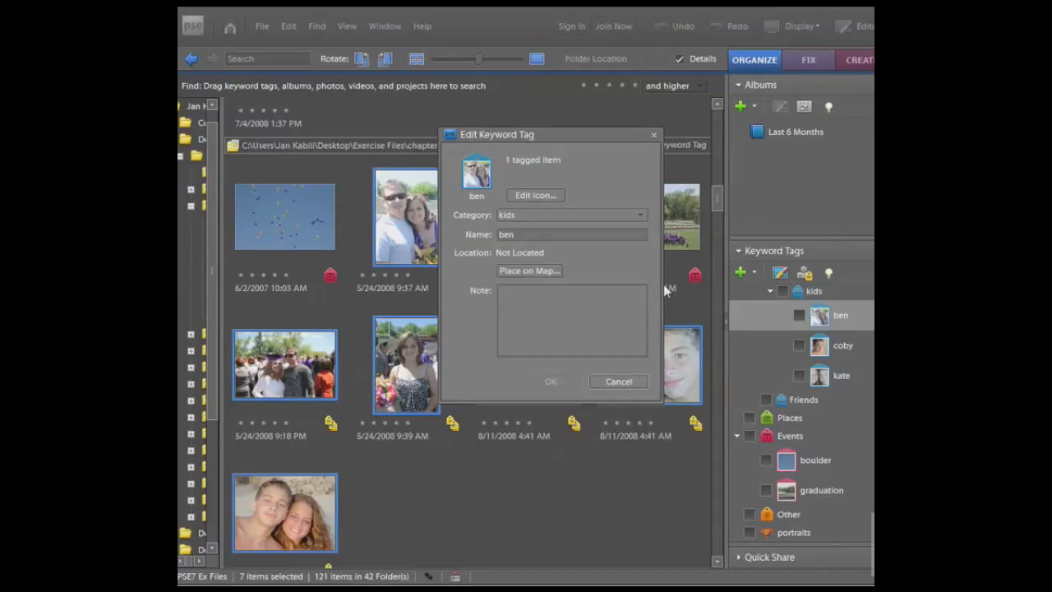
pyautogui.click(534, 195)
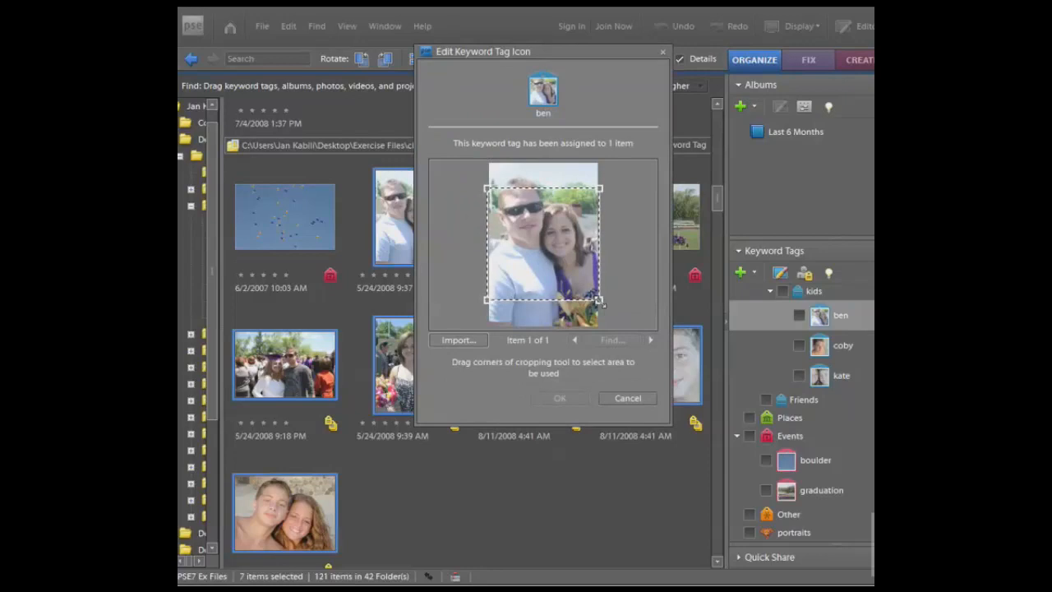
pyautogui.moveTo(582, 286); pyautogui.dragTo(568, 244)
pyautogui.moveTo(569, 161); pyautogui.dragTo(527, 207)
pyautogui.moveTo(493, 240); pyautogui.dragTo(491, 243)
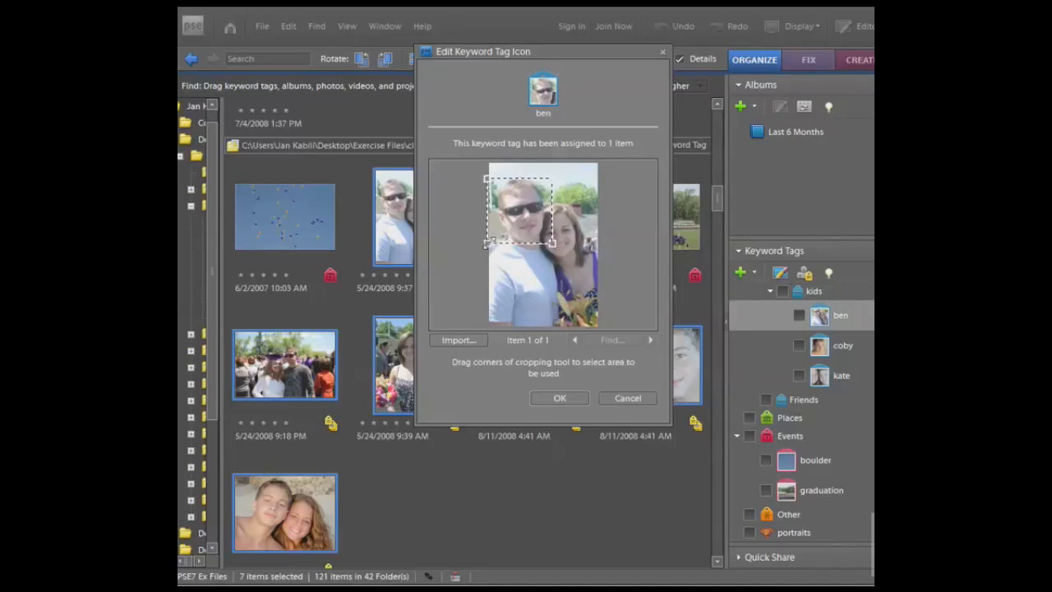
pyautogui.click(562, 398)
pyautogui.click(565, 388)
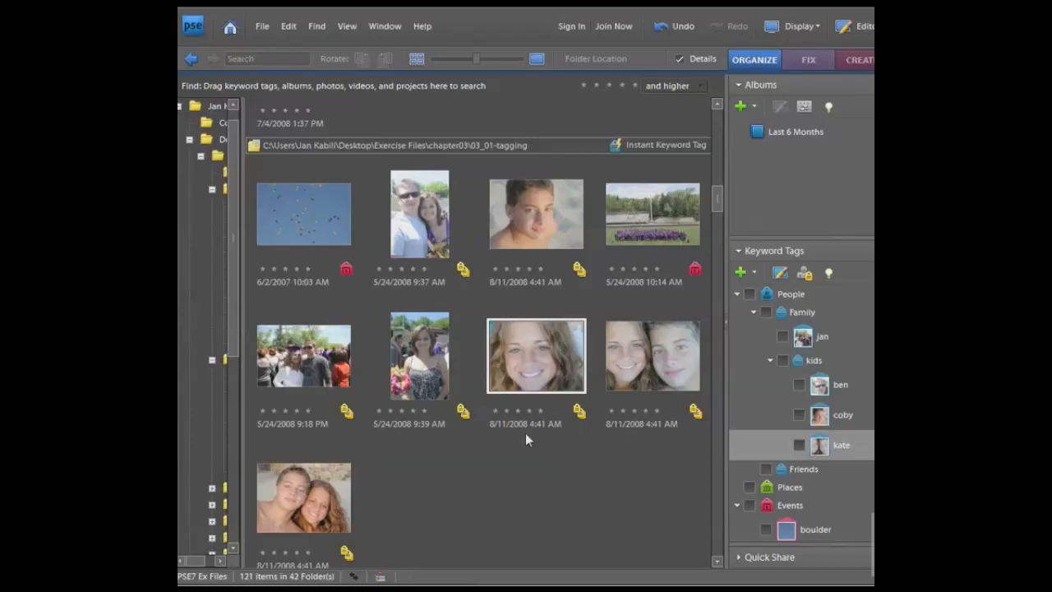
# Rate the girl's close-up and the beach photo five stars, and the 5/24/2008 portraits at 9:37 and 9:39 AM one star.
pyautogui.click(540, 411)
pyautogui.click(378, 412)
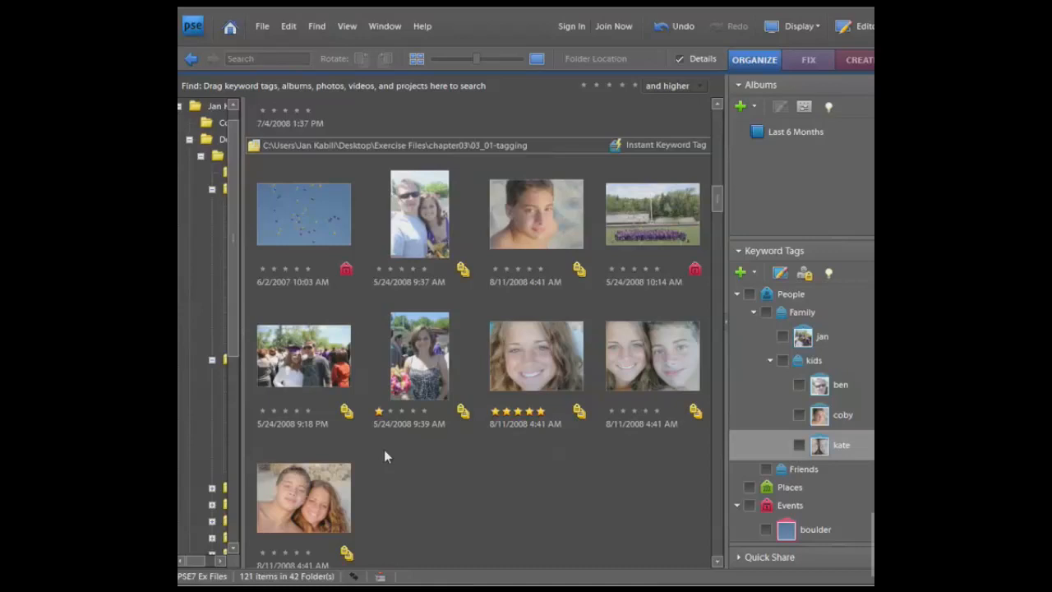
pyautogui.click(352, 488)
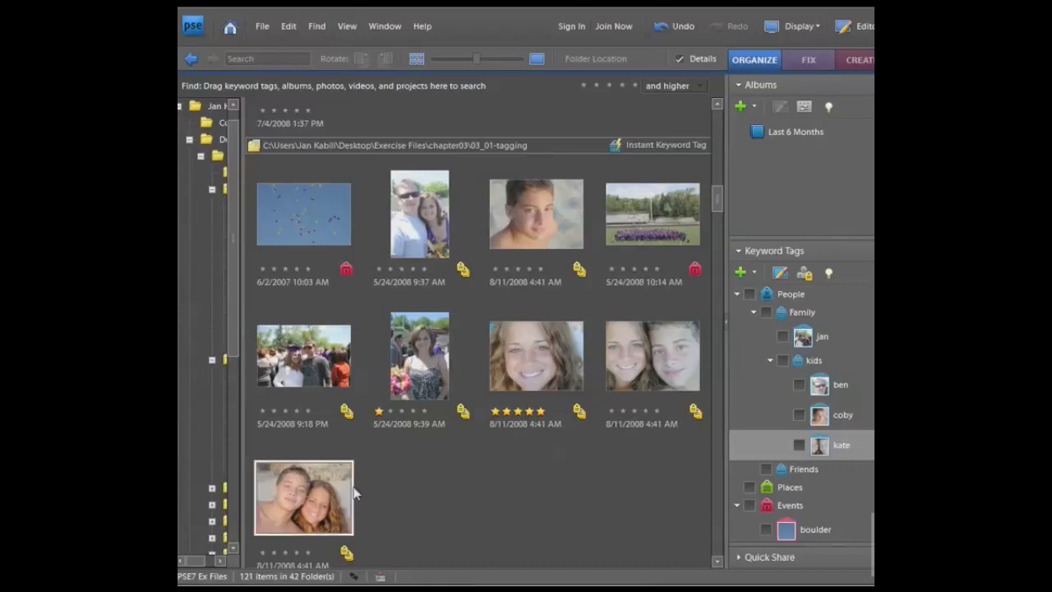
pyautogui.click(311, 551)
pyautogui.click(378, 270)
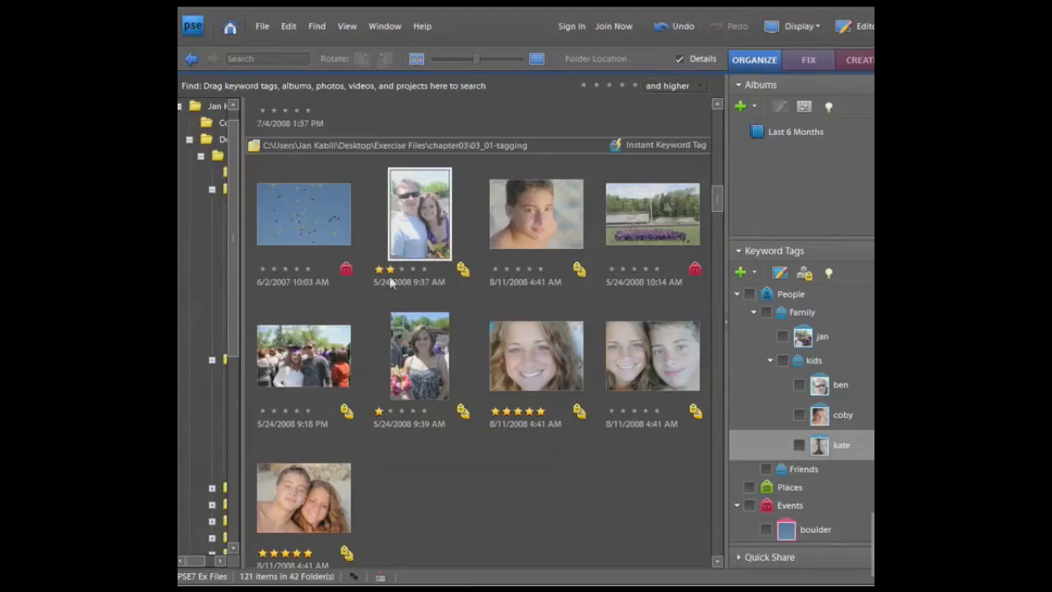
pyautogui.click(529, 269)
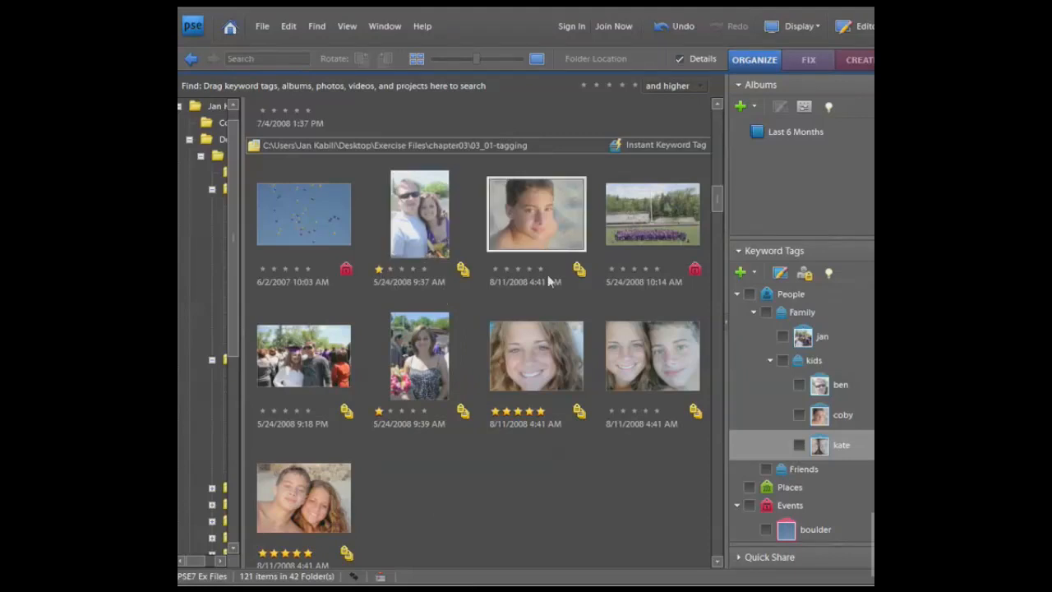